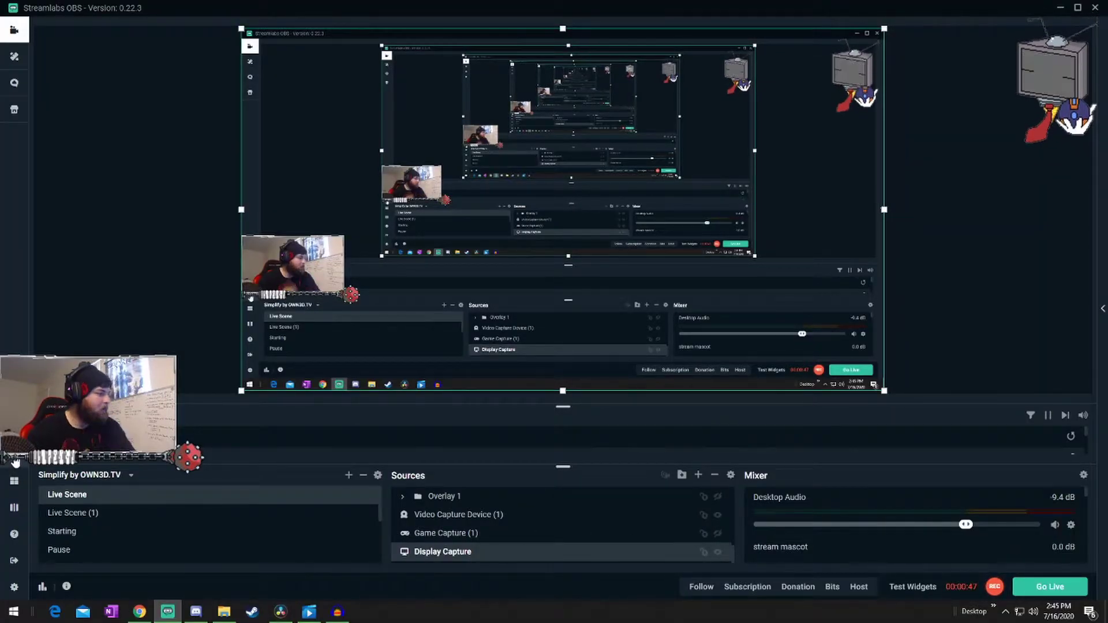
Open the Streamlabs web dashboard in Chrome, close extra tabs, and go to Alert Box settings
left_click(14, 464)
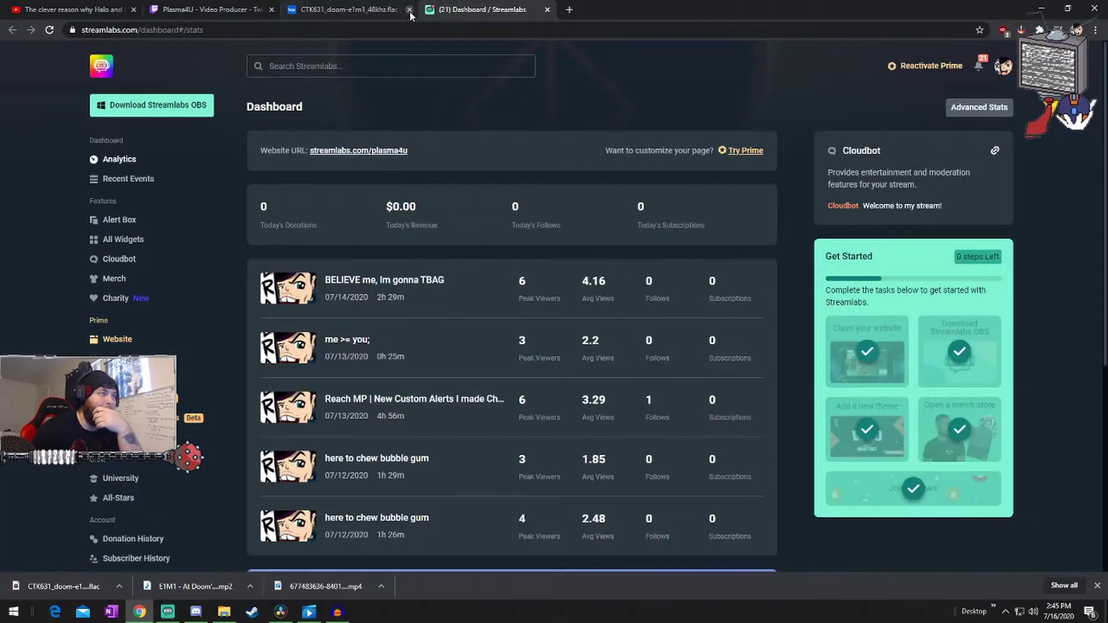
left_click(409, 9)
left_click(409, 9)
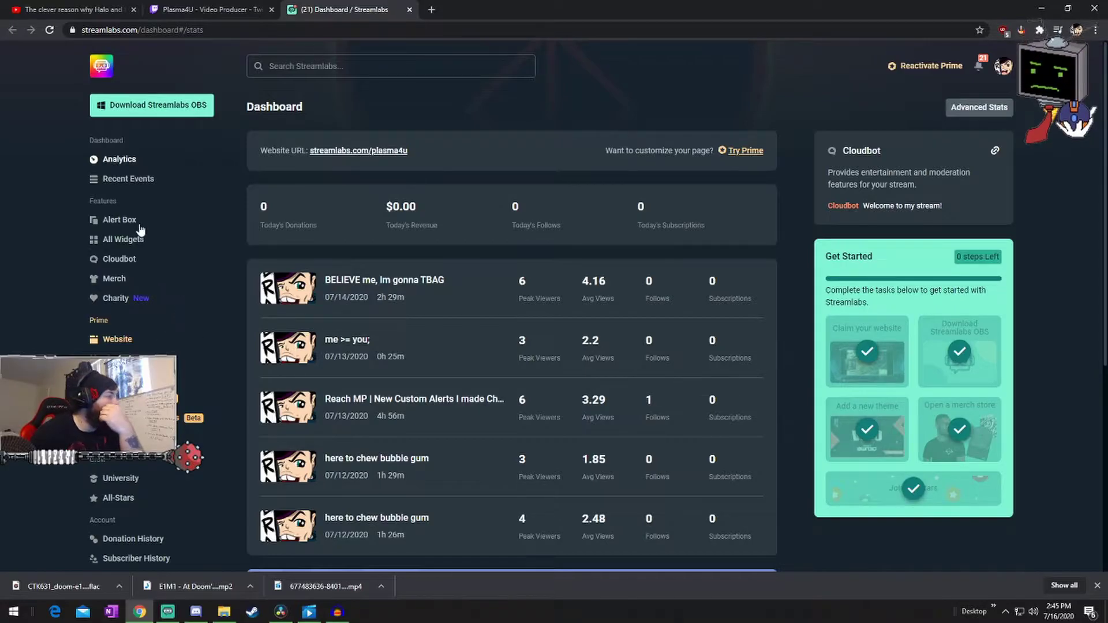
scroll(142, 231, "down", 1)
left_click(119, 167)
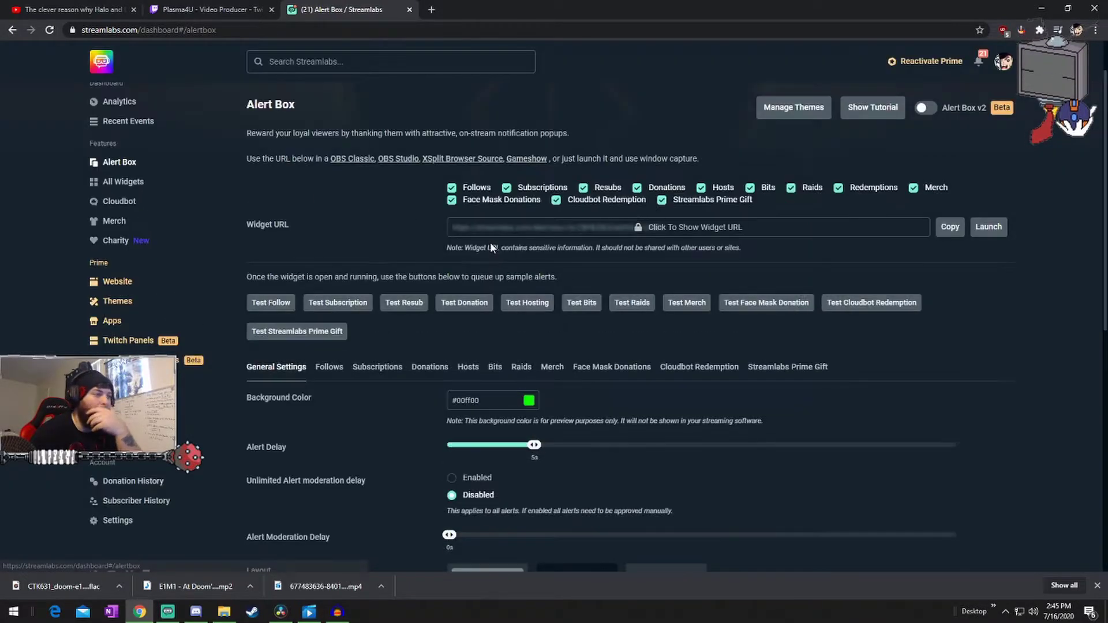
scroll(445, 301, "down", 2)
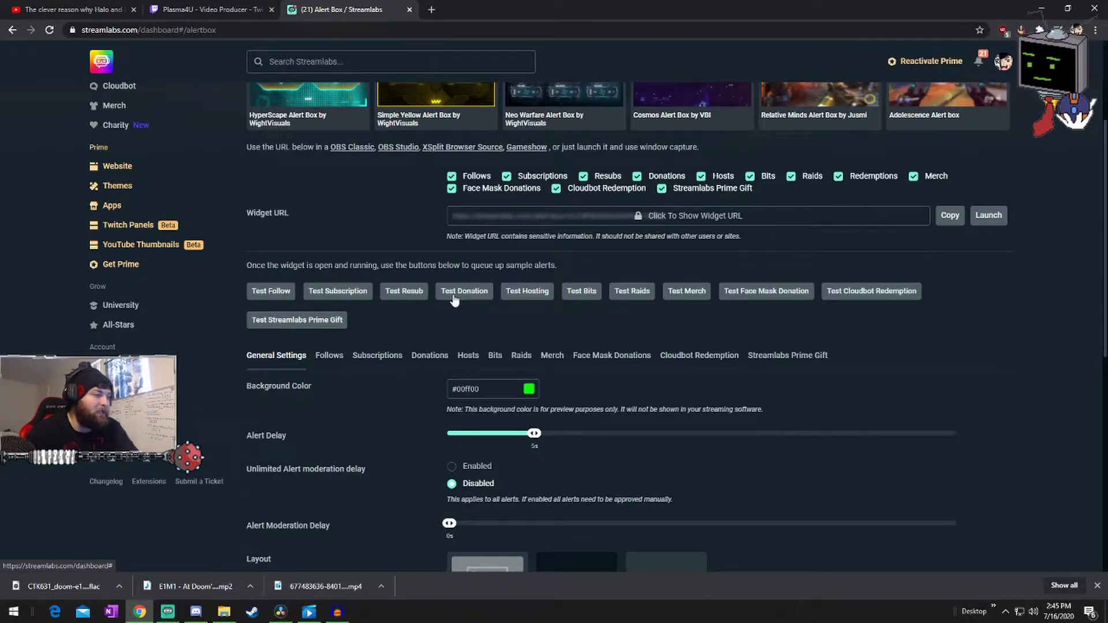
Play a test donation alert and scroll to the tenor.gif image and oh-my-god-jojo.ogg sound
left_click(455, 297)
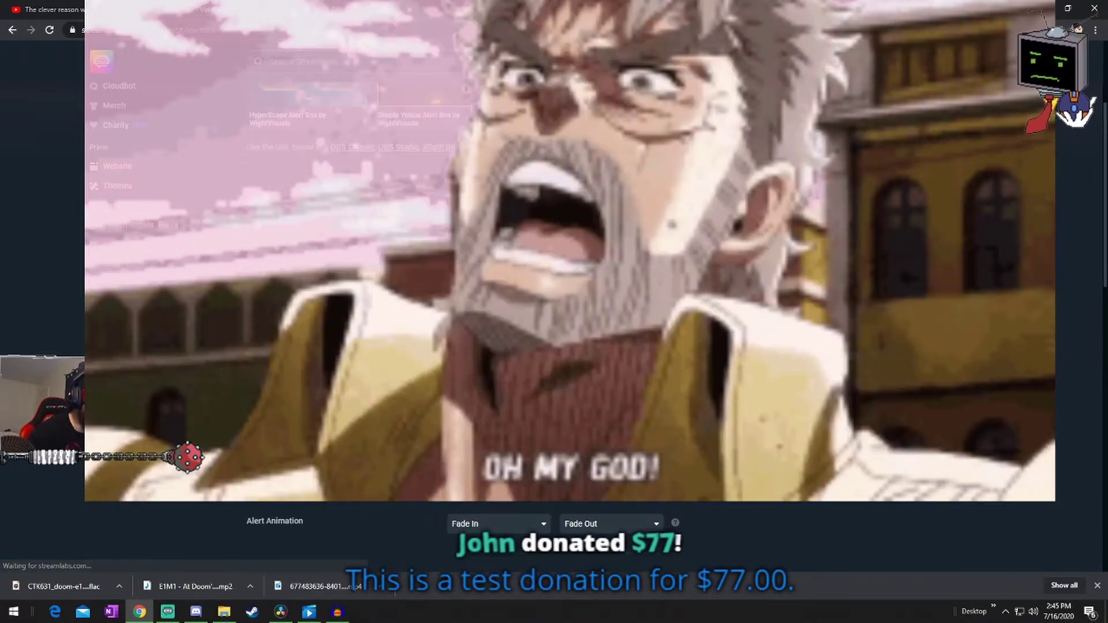
scroll(554, 289, "down", 7)
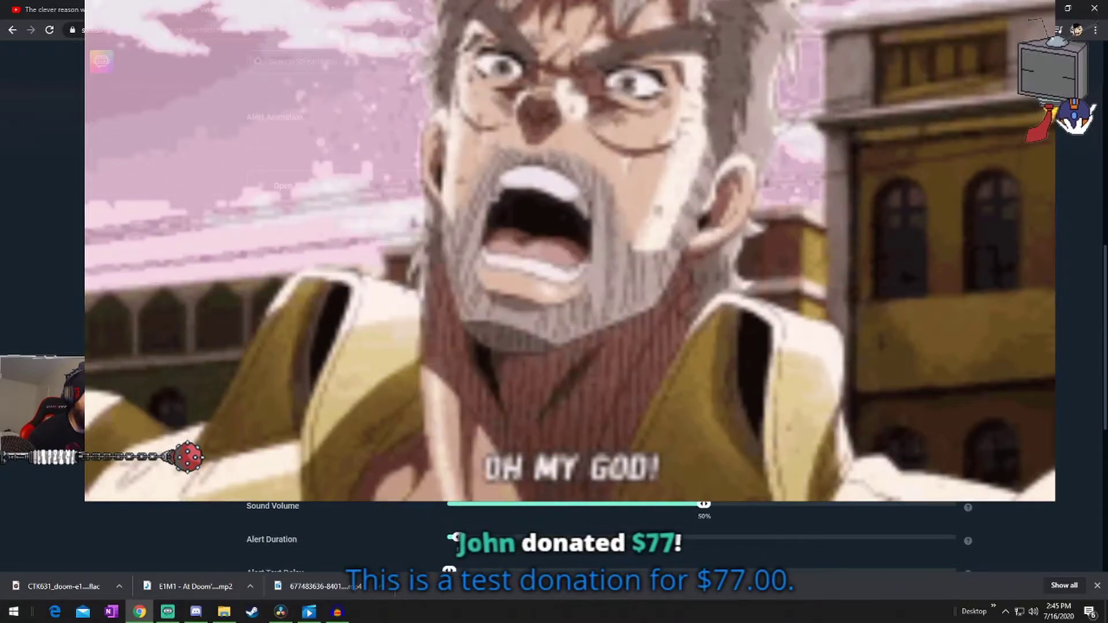
scroll(665, 351, "down", 1)
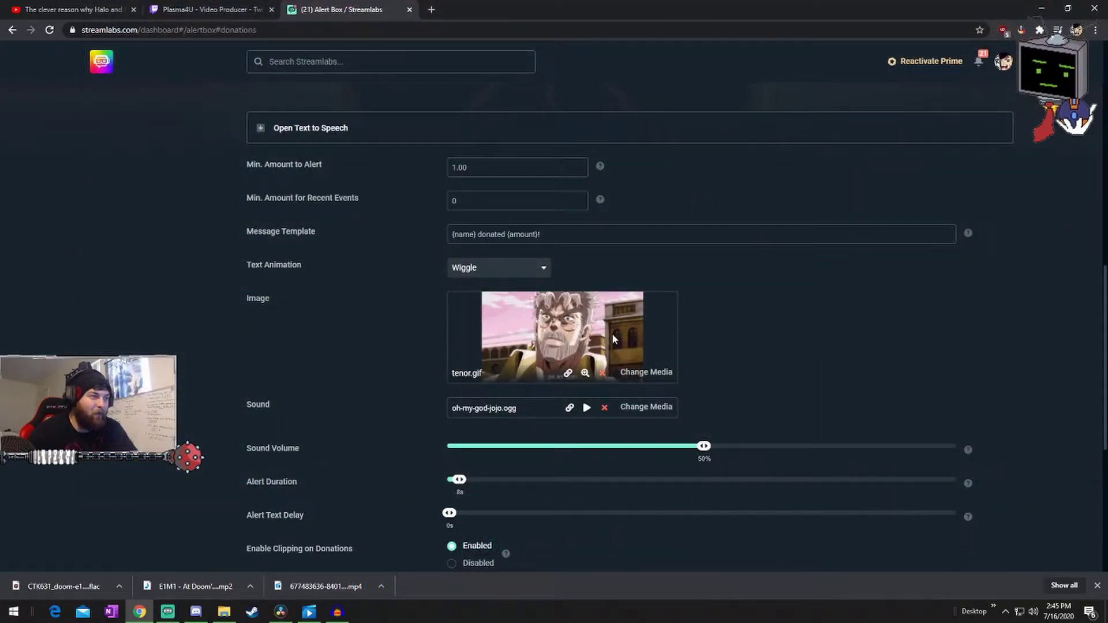
Replace the donation alert image by starting a new upload from the Downloads folder
left_click(645, 373)
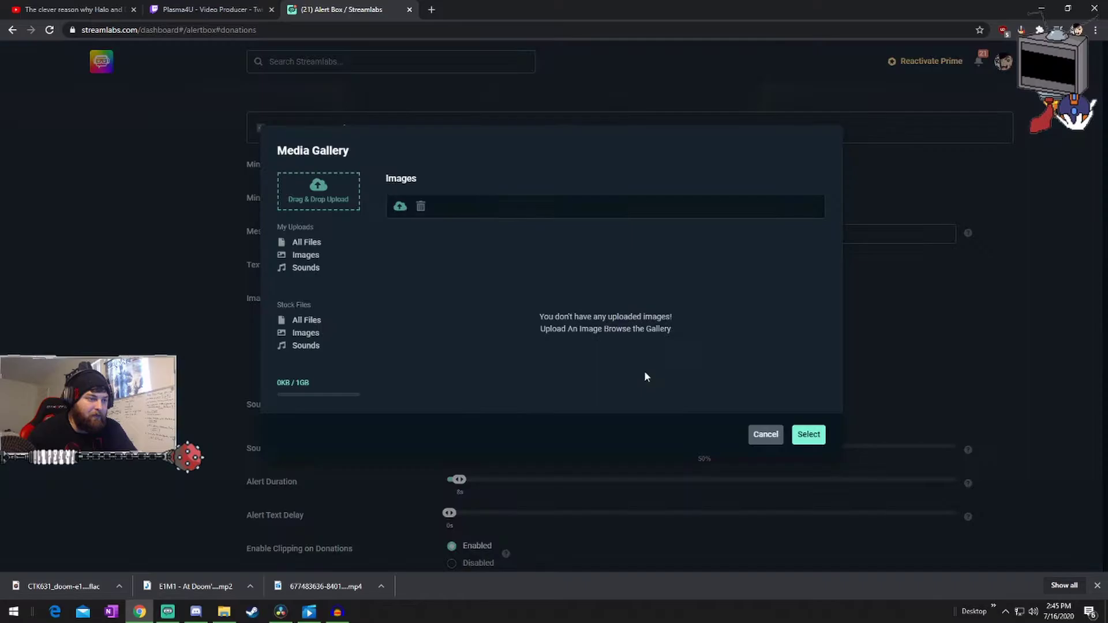
left_click(318, 192)
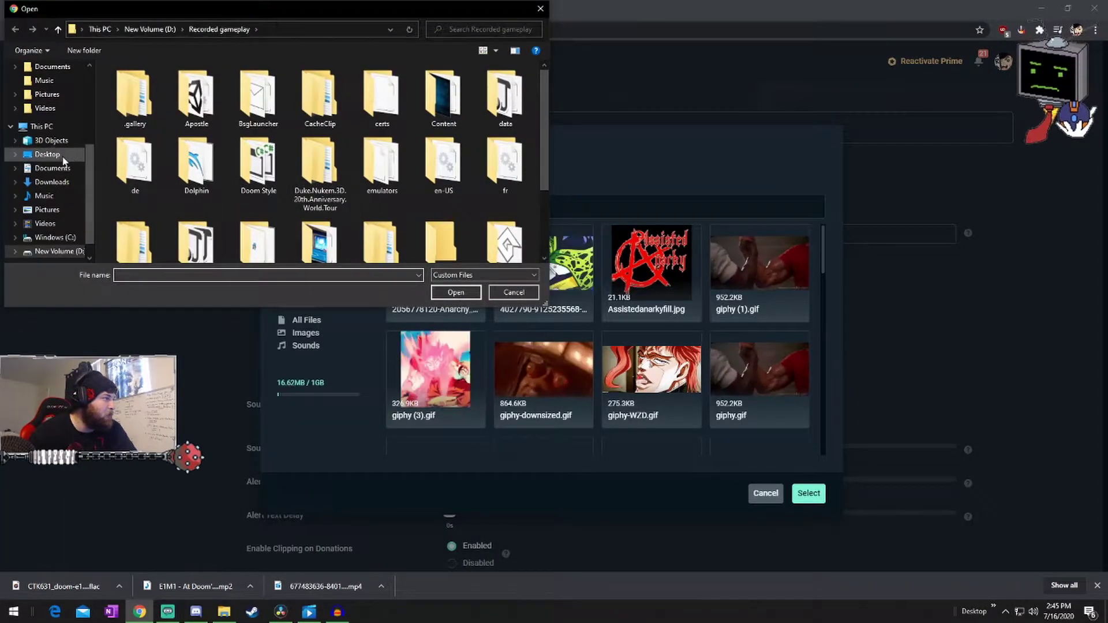
scroll(63, 155, "up", 5)
left_click(63, 104)
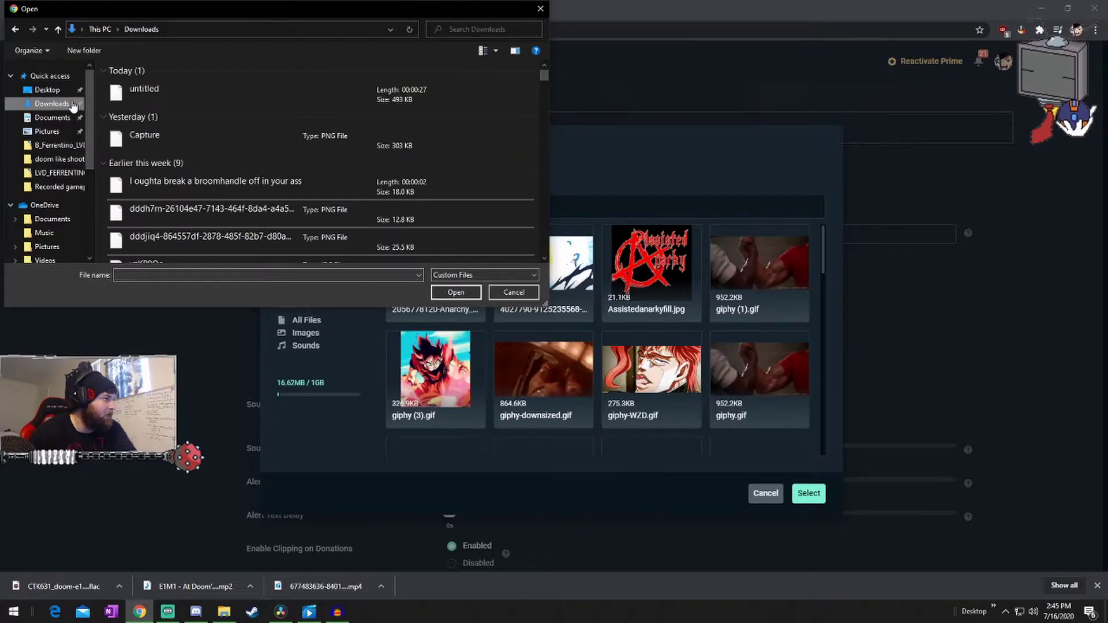
Upload 'goku black stream follow' from the doom like shooter pictures folder into the gallery
scroll(234, 126, "down", 4)
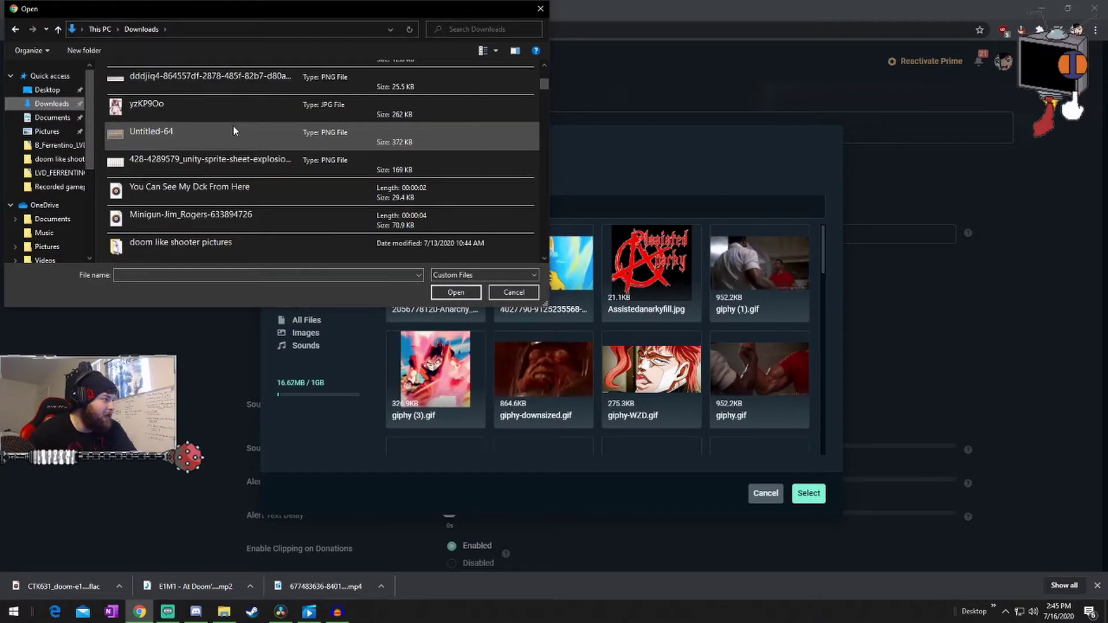
scroll(233, 126, "down", 5)
scroll(233, 126, "up", 2)
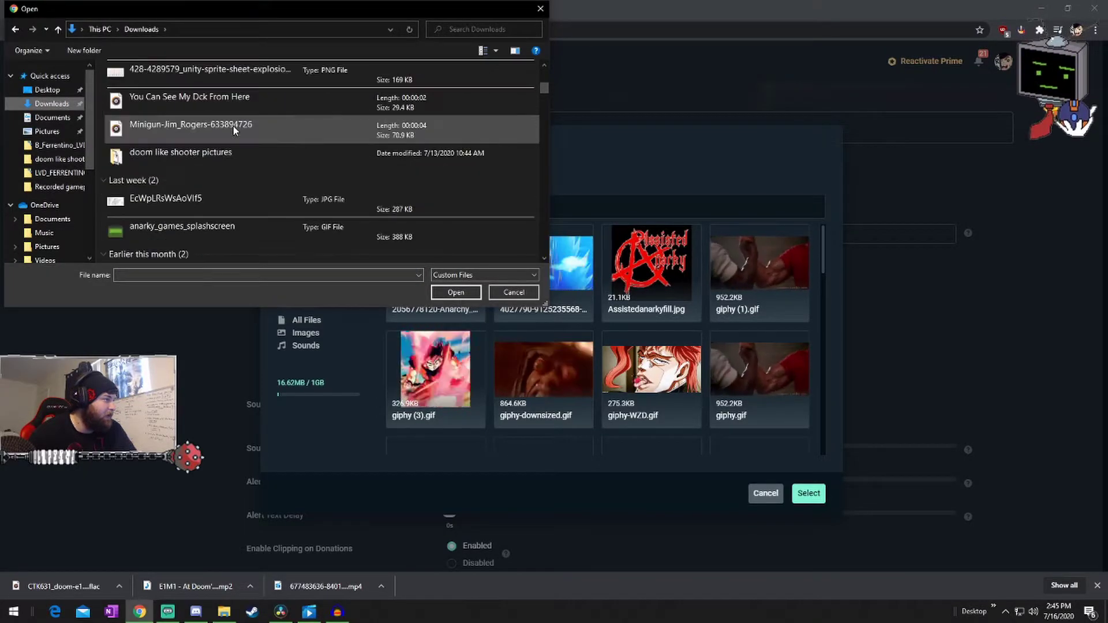
double_click(209, 151)
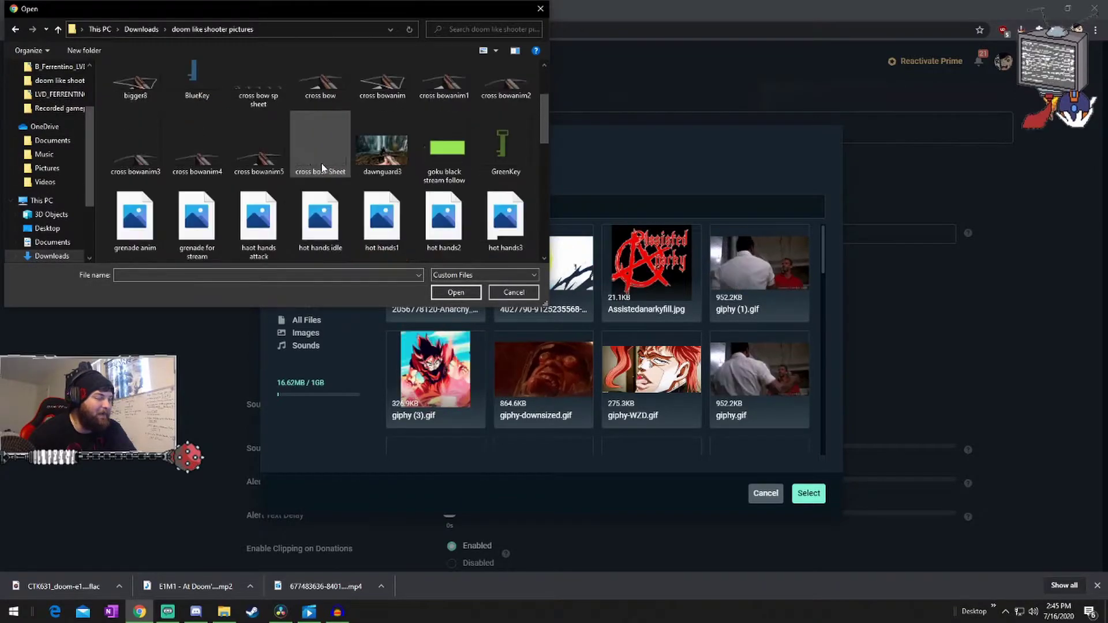
scroll(322, 164, "down", 1)
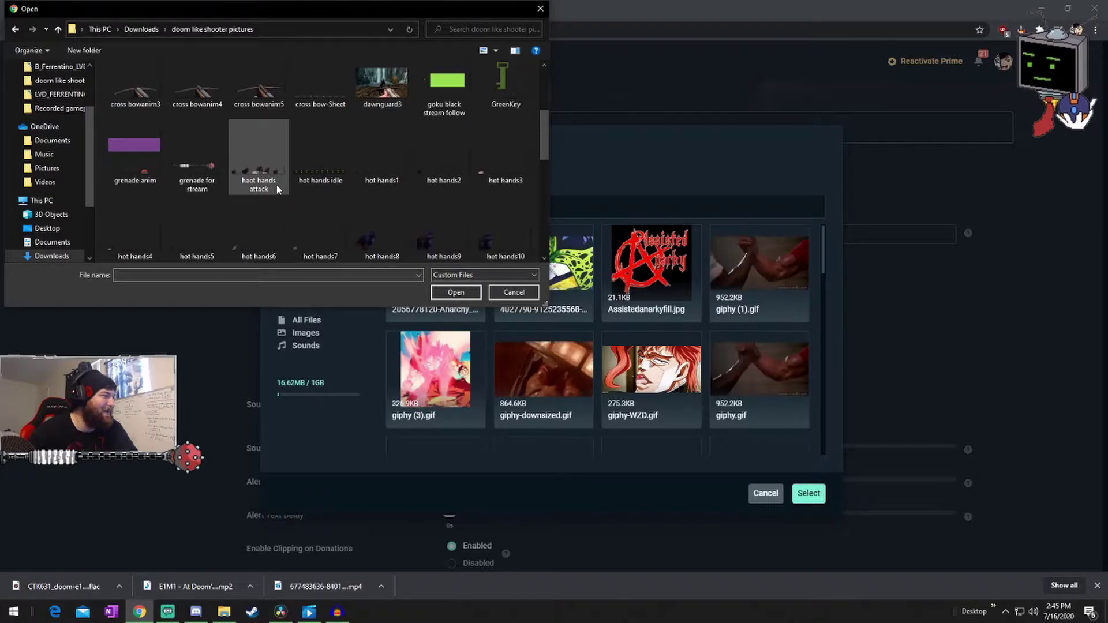
scroll(275, 185, "down", 5)
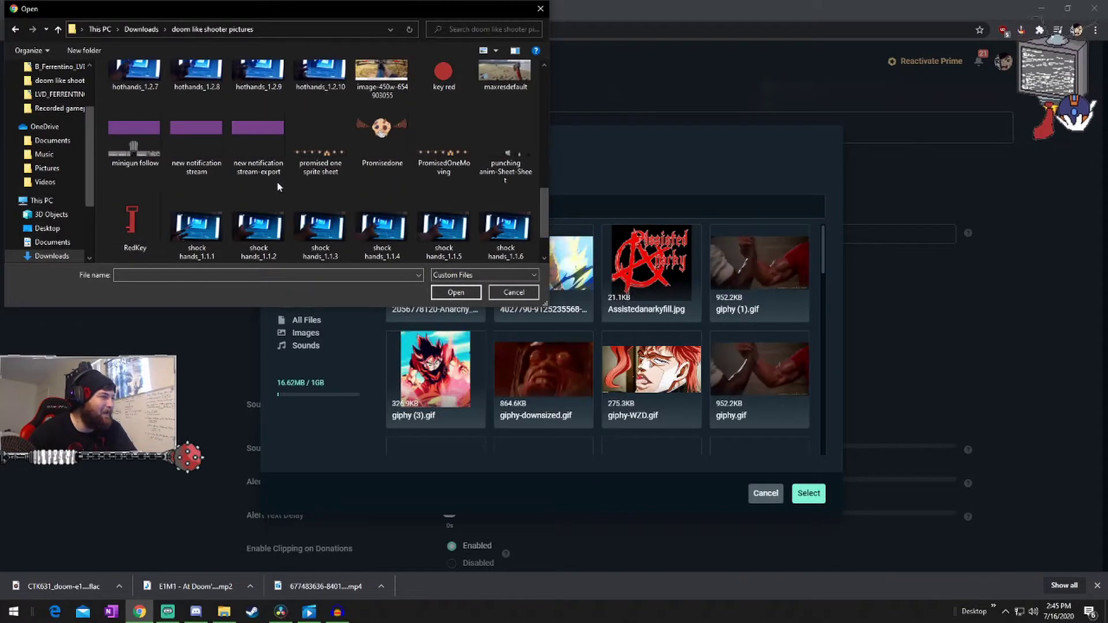
scroll(277, 186, "down", 1)
scroll(277, 186, "up", 7)
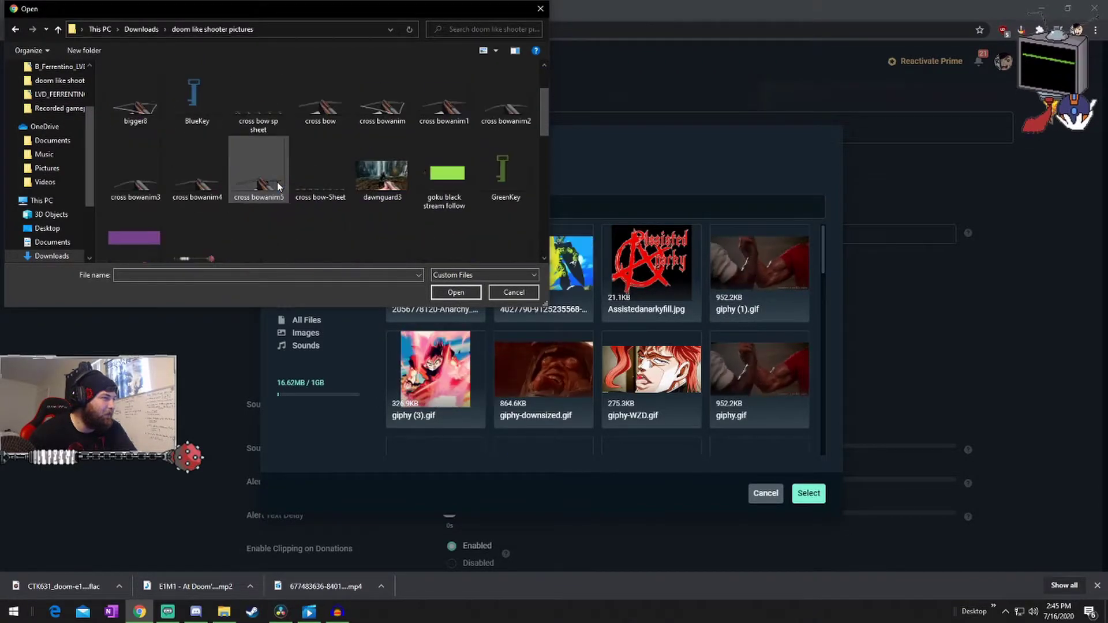
left_click(444, 176)
left_click(448, 293)
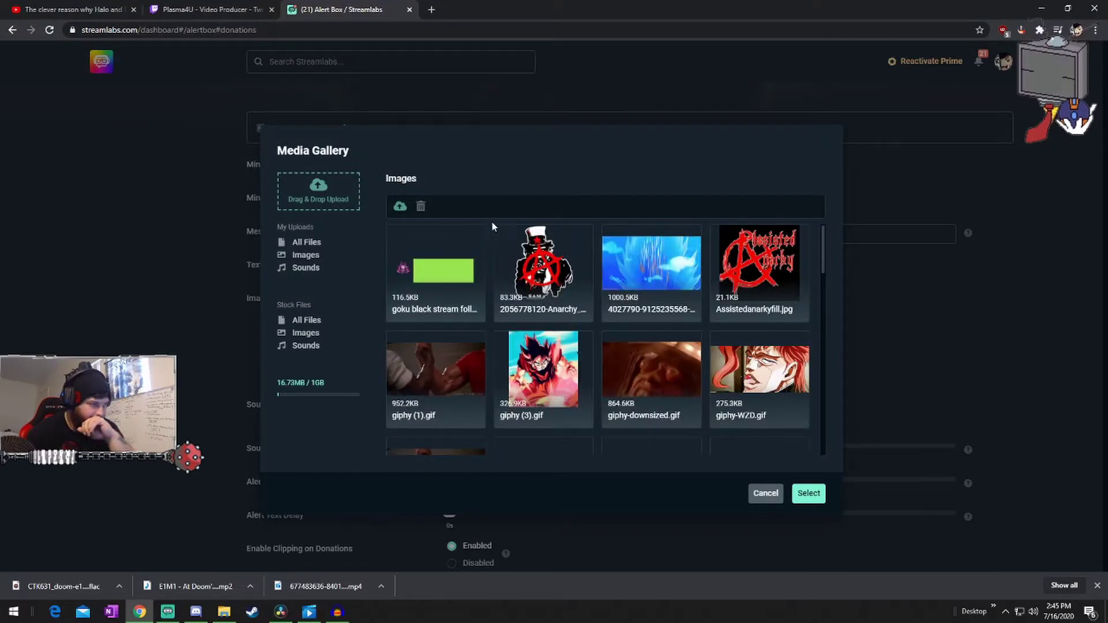
Use the goku black stream follow image for donation alerts and save the settings
mouse_move(474, 294)
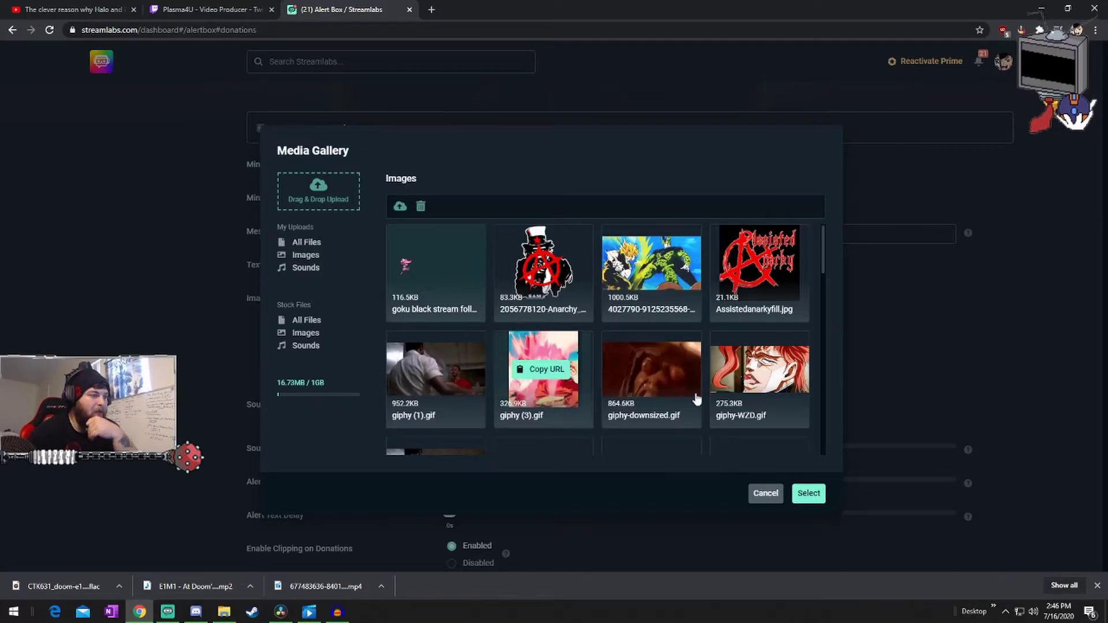
left_click(809, 493)
scroll(687, 315, "down", 1)
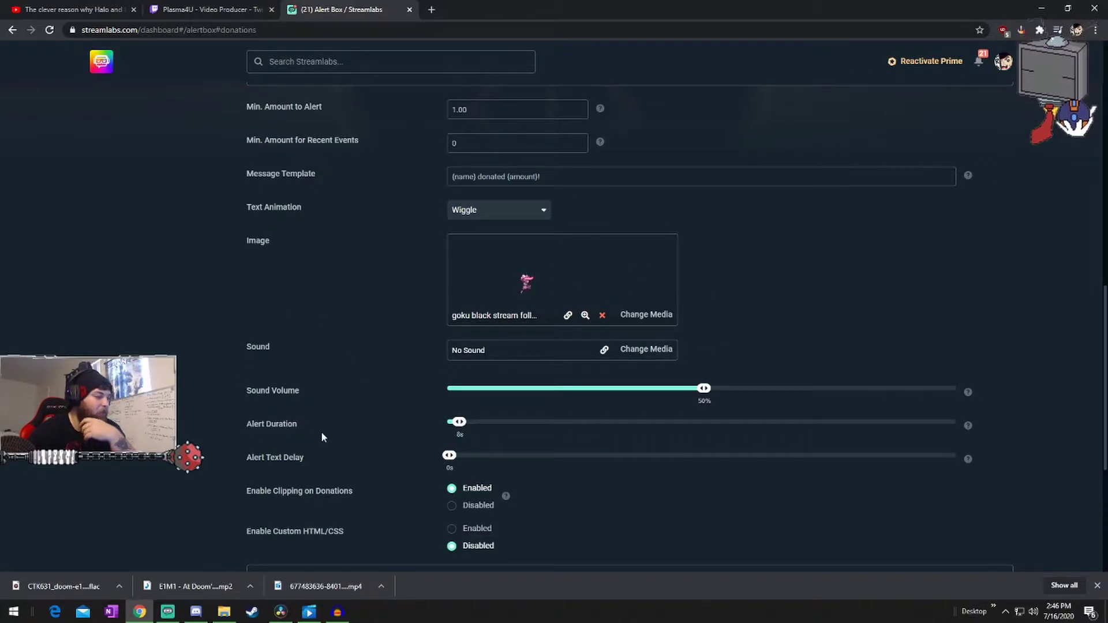
scroll(283, 445, "down", 5)
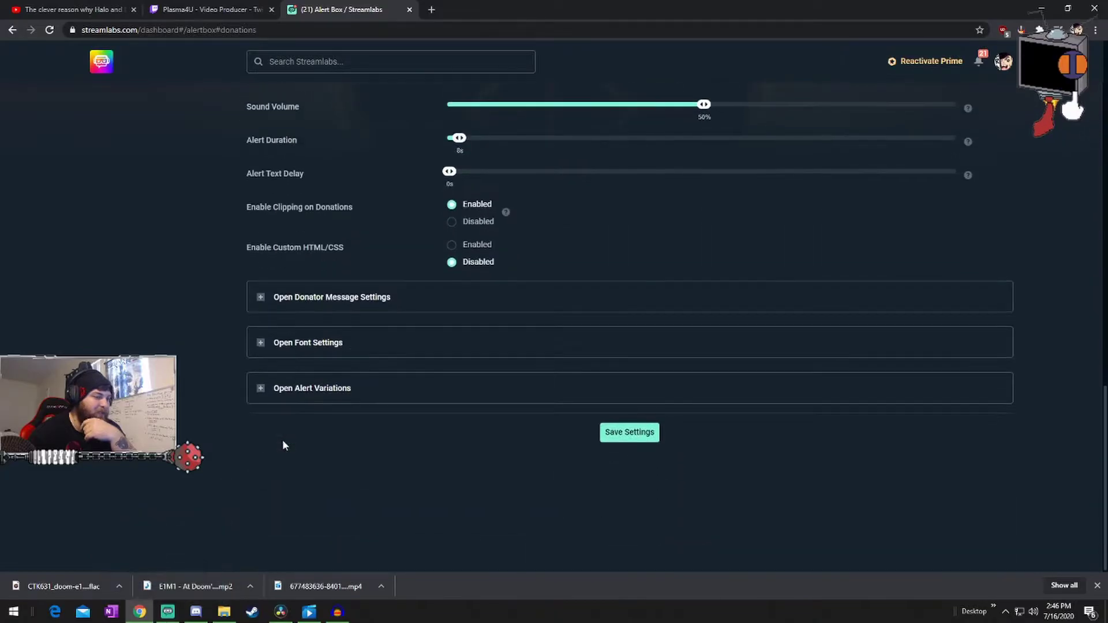
left_click(641, 446)
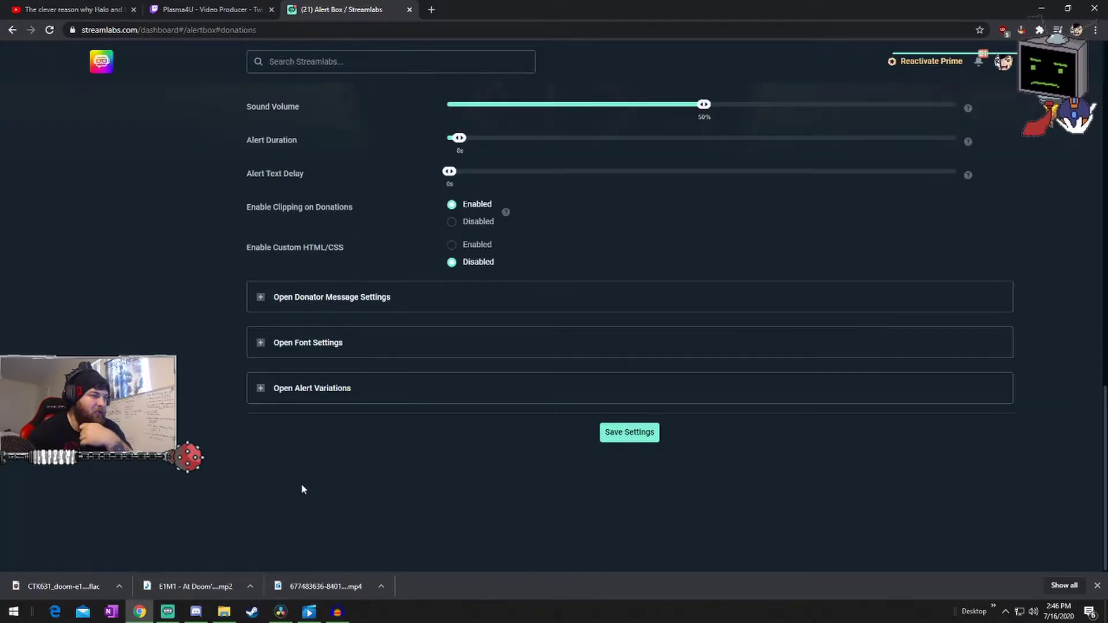
Play a $23 test donation alert in Streamlabs OBS, then return to the Alert Box settings
left_click(172, 613)
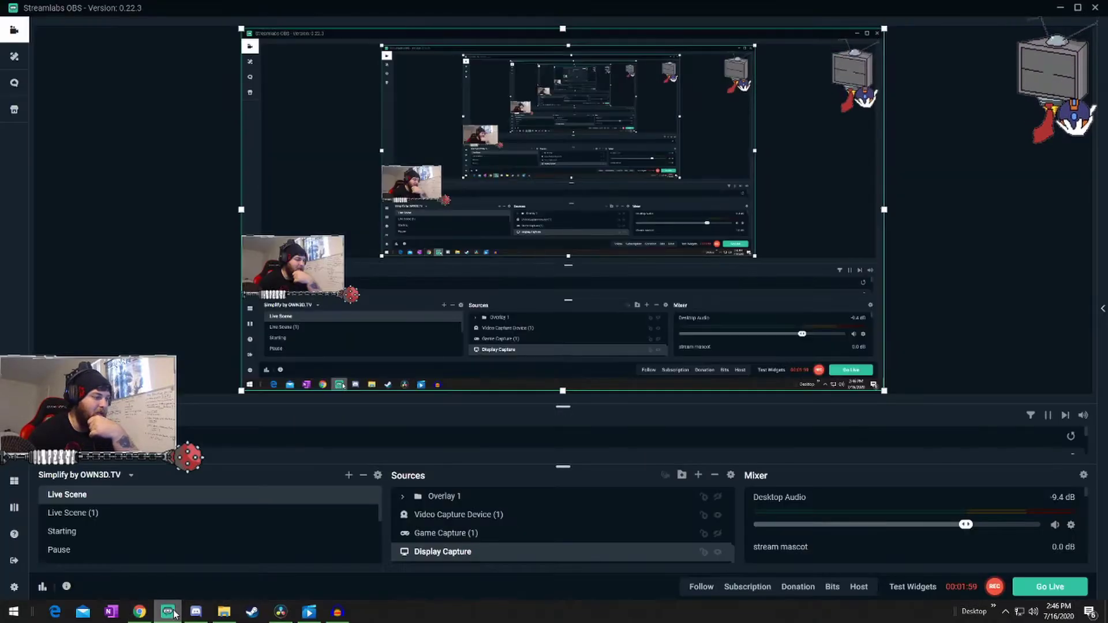
left_click(798, 587)
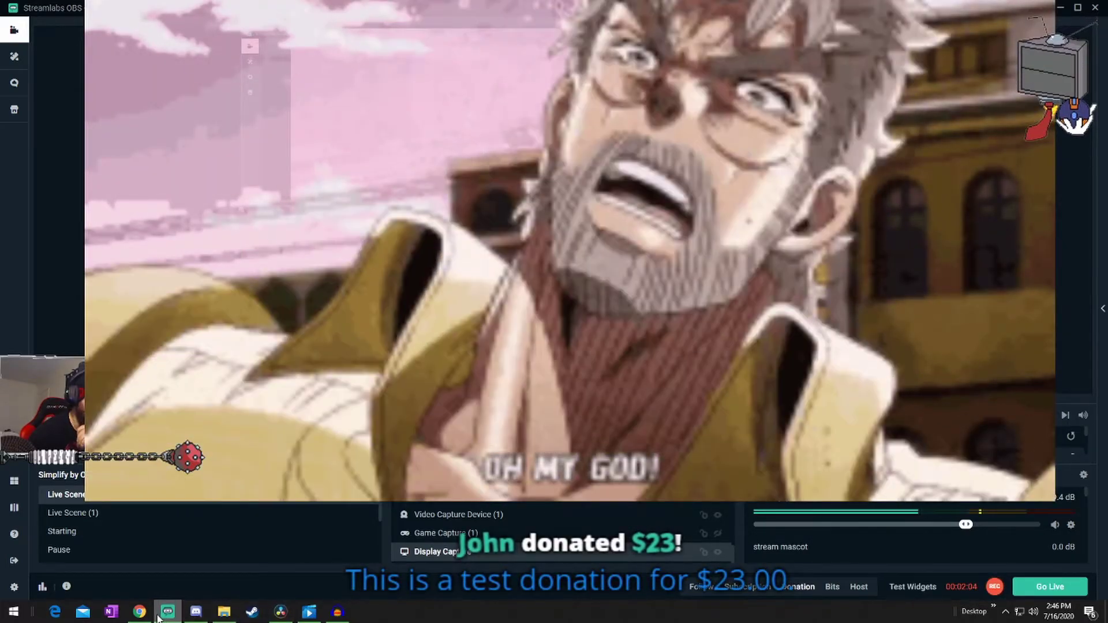
mouse_move(167, 611)
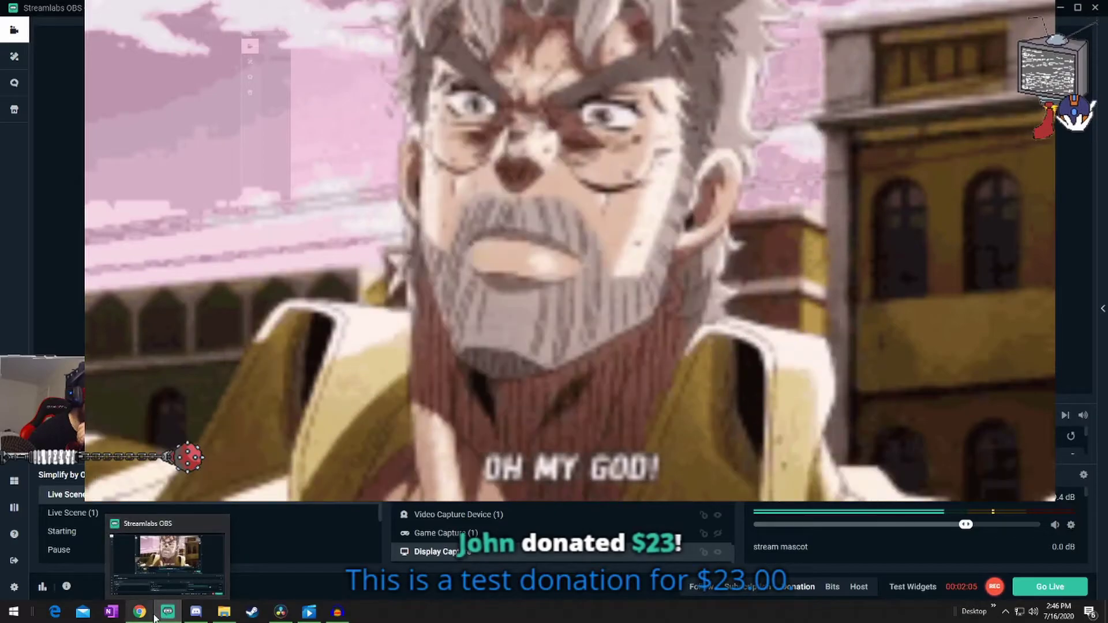
left_click(218, 582)
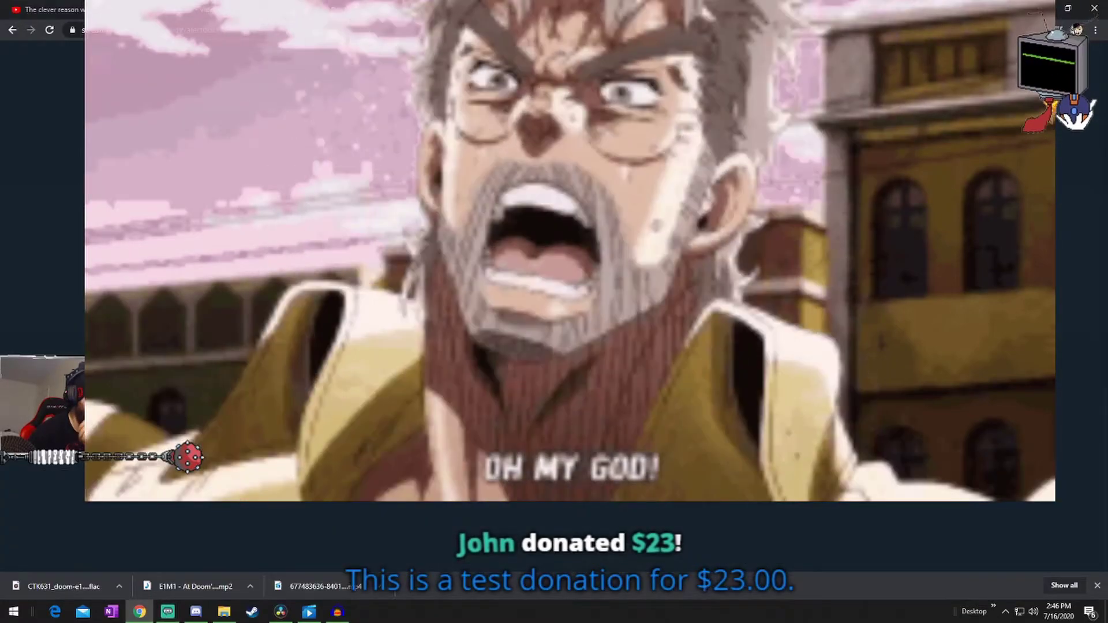
scroll(531, 442, "up", 5)
scroll(530, 443, "up", 4)
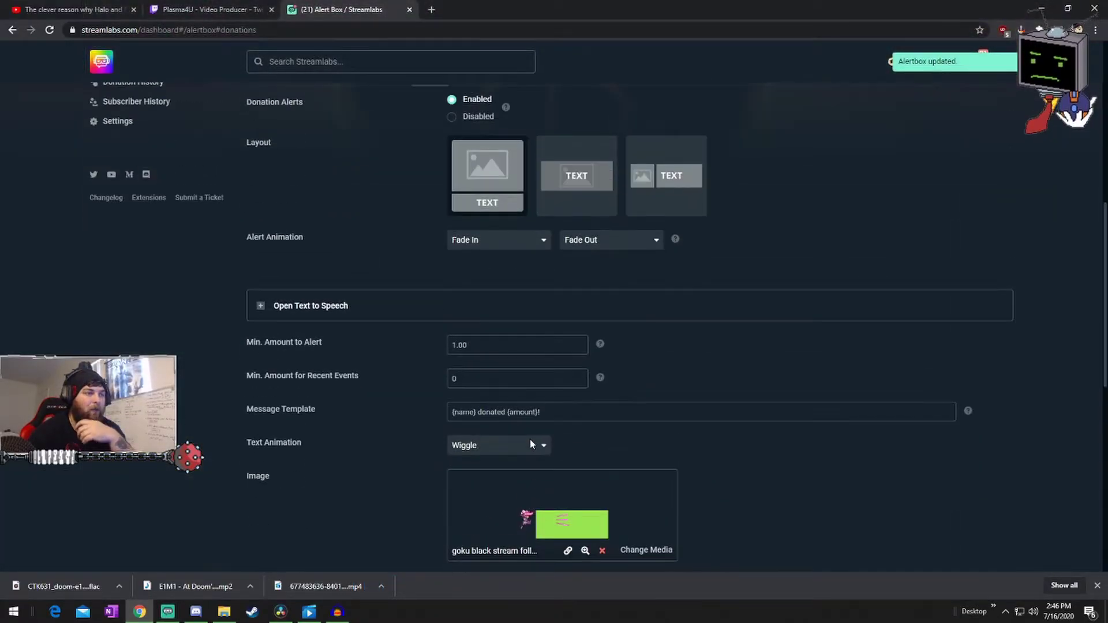
Save the donation alert settings and fire a $31 test donation in Streamlabs OBS
scroll(531, 445, "down", 2)
scroll(531, 444, "down", 5)
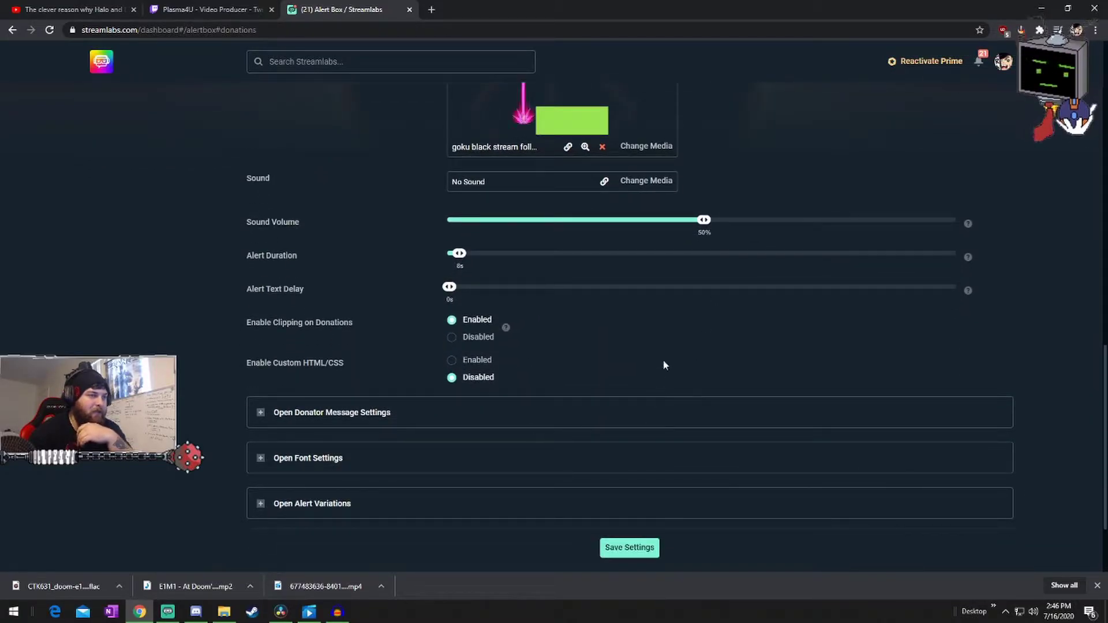
left_click(635, 552)
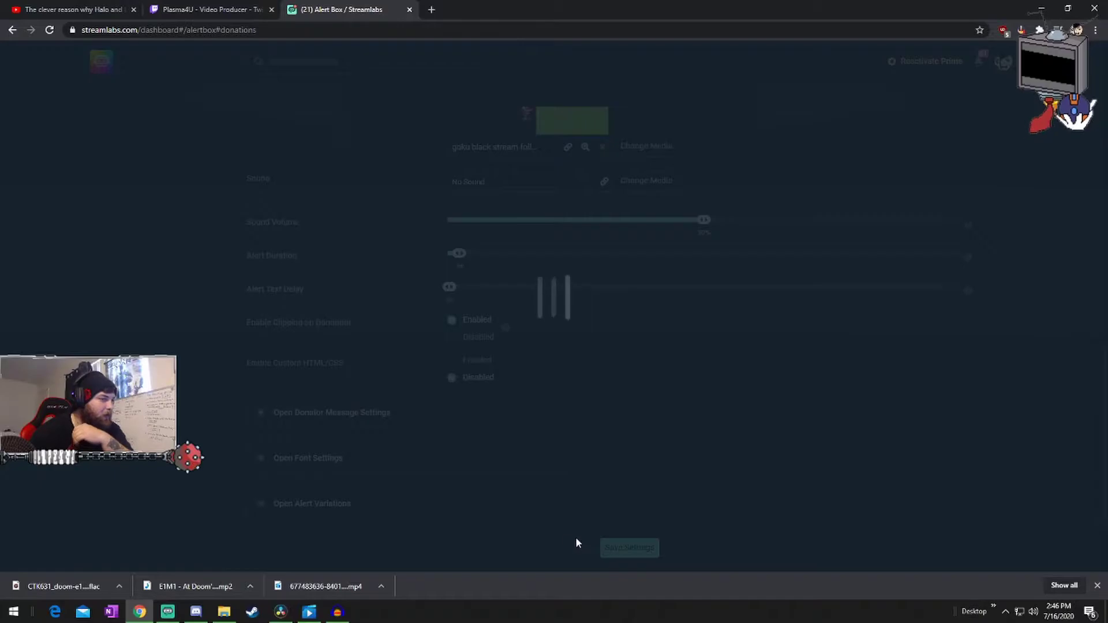
left_click(167, 612)
left_click(802, 592)
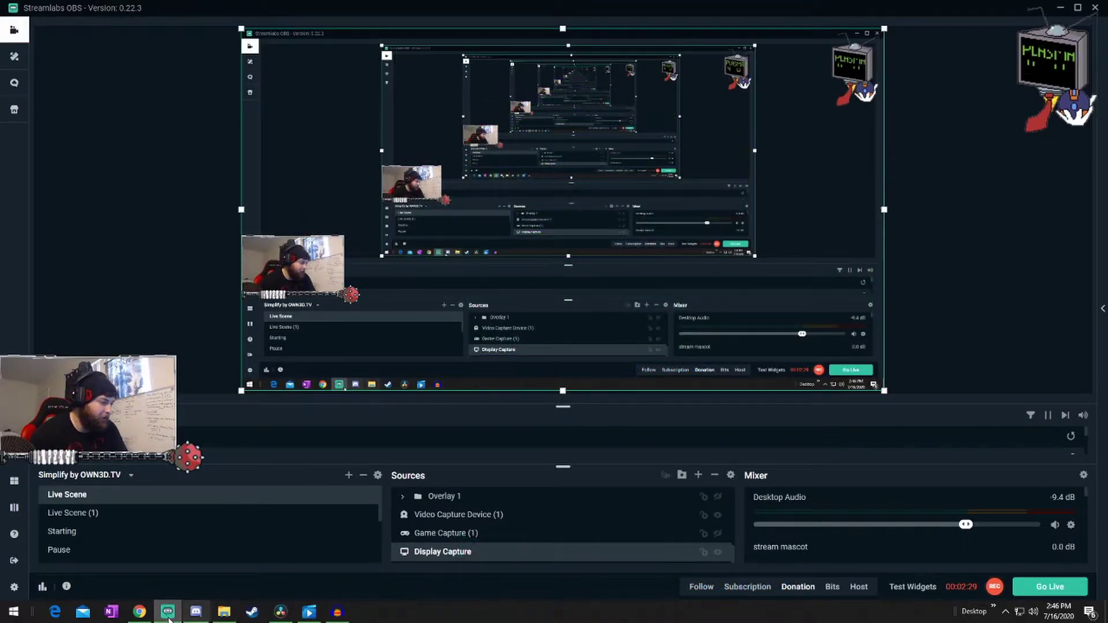
Switch the donation alert to the middle text-over-image layout and save it
left_click(139, 611)
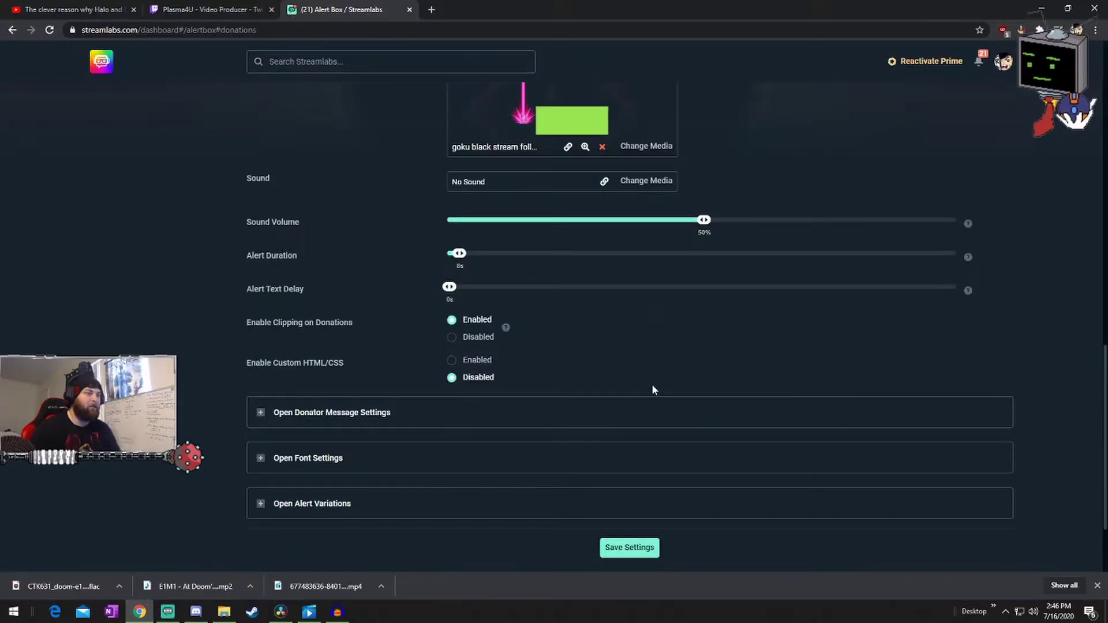
scroll(652, 387, "up", 7)
scroll(653, 341, "up", 1)
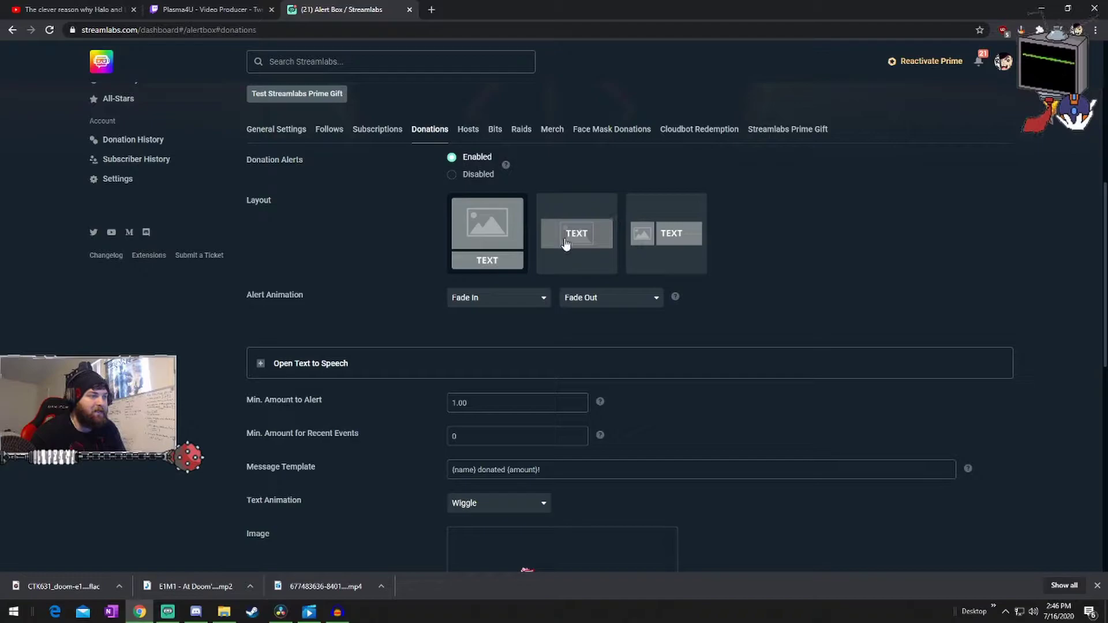
left_click(566, 242)
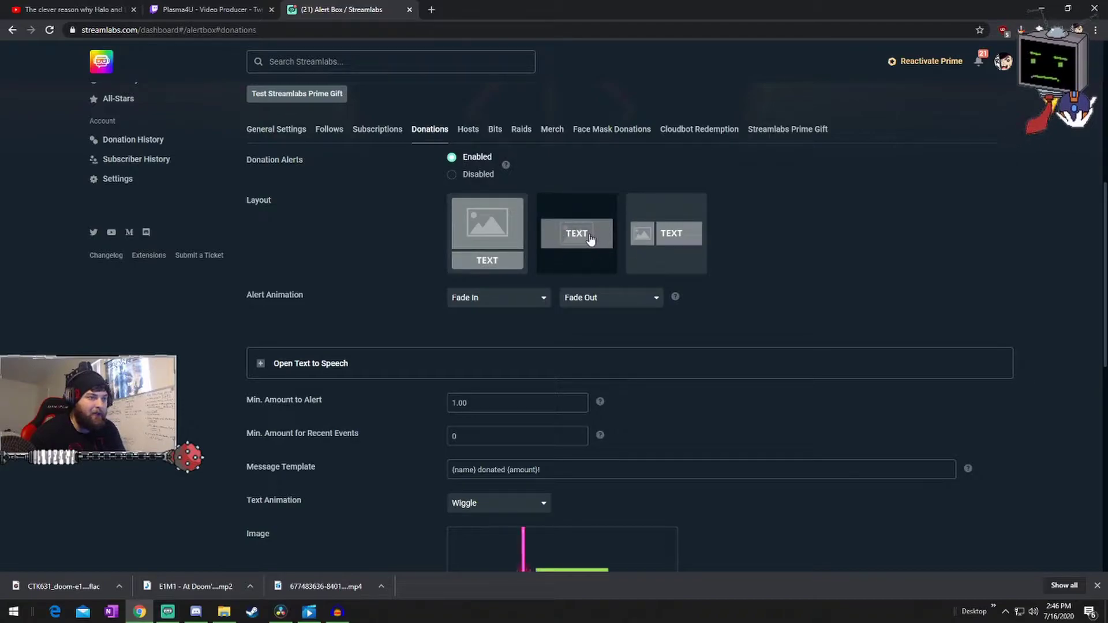
scroll(721, 313, "down", 2)
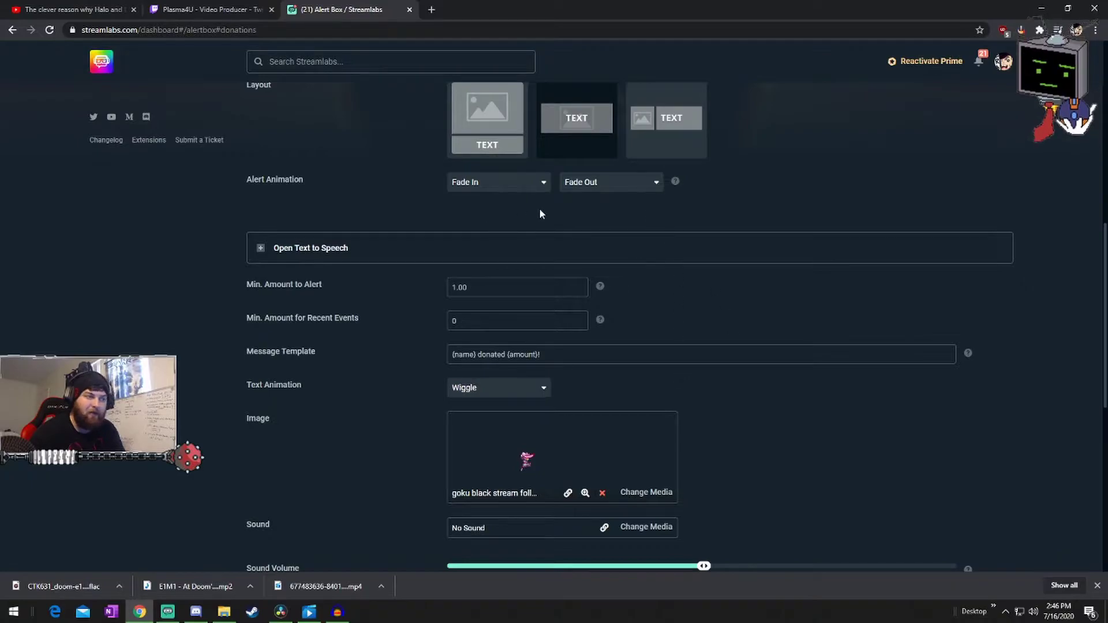
scroll(618, 327, "down", 5)
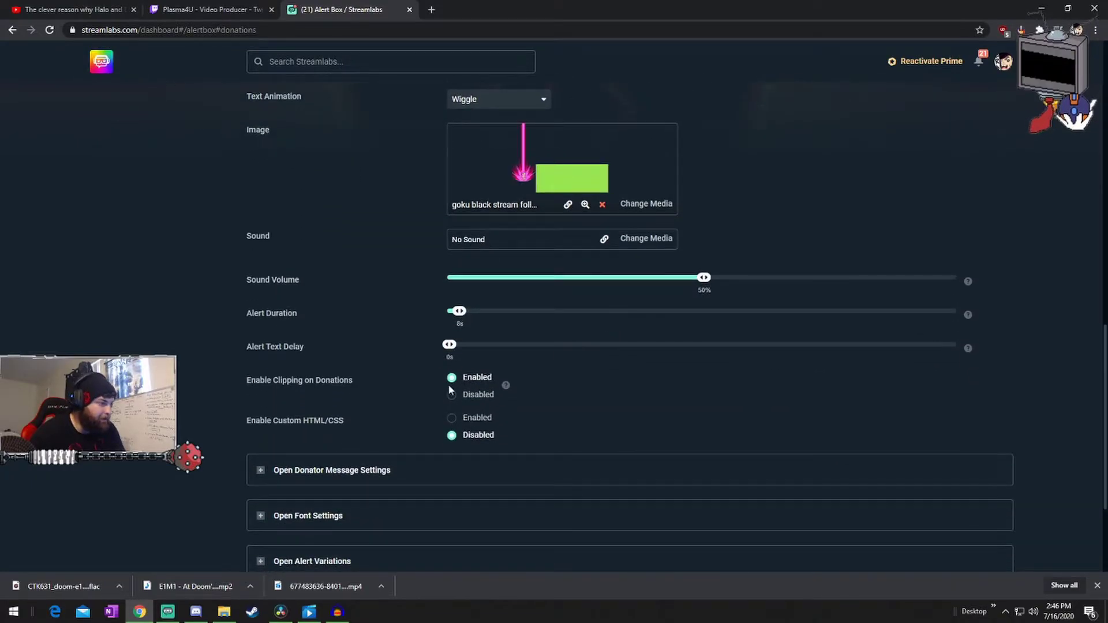
scroll(595, 349, "down", 3)
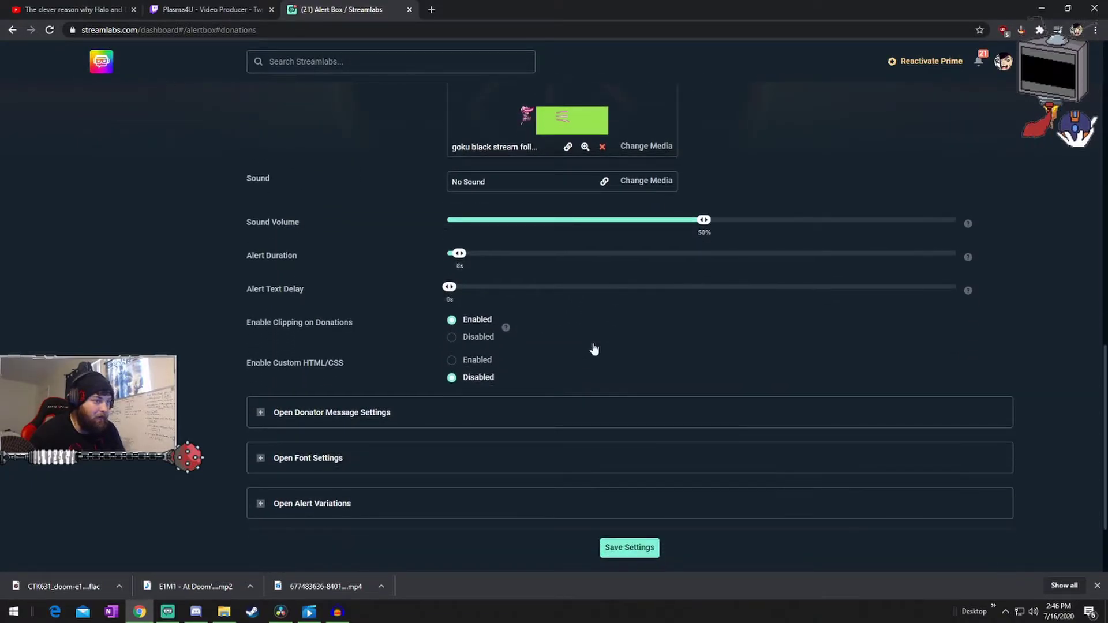
left_click(619, 437)
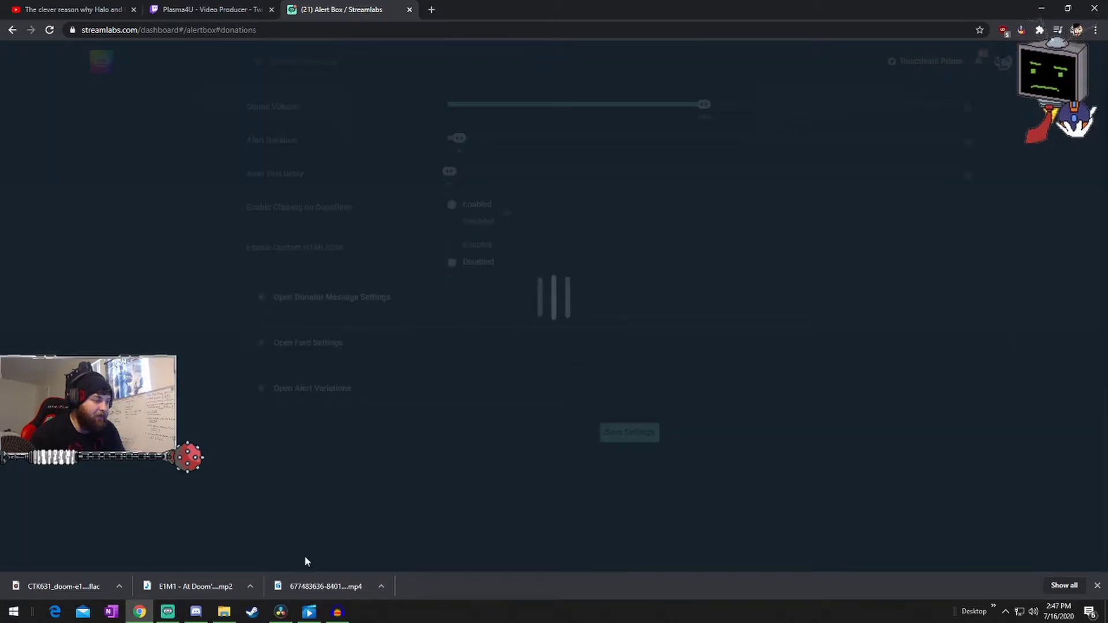
left_click(168, 612)
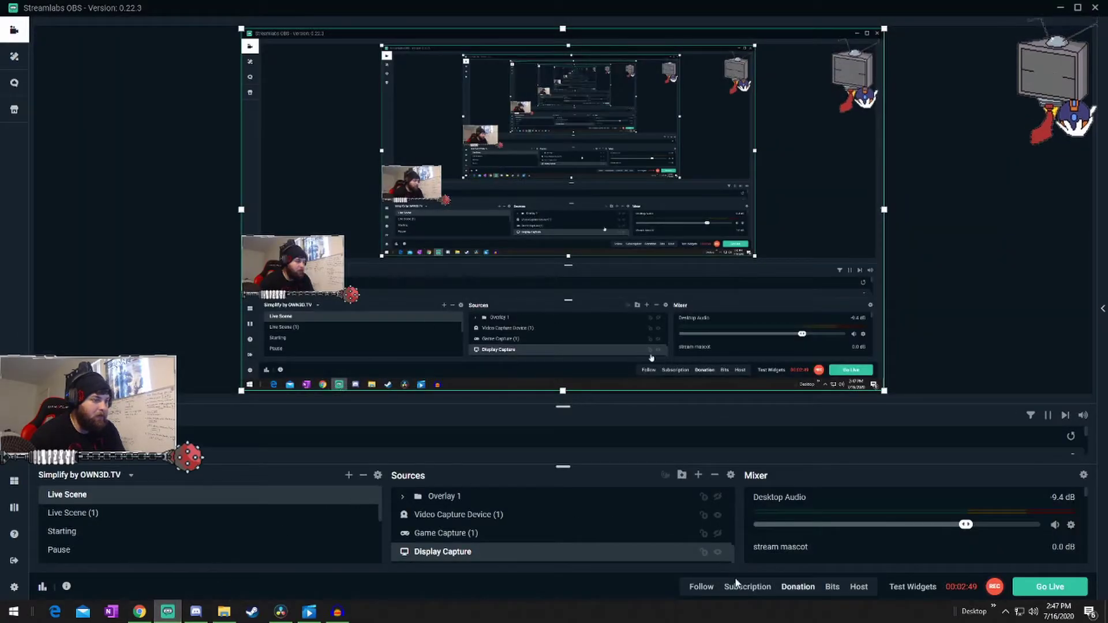
Fire a $79 test donation, then re-save the Alert Box settings in the browser
left_click(799, 587)
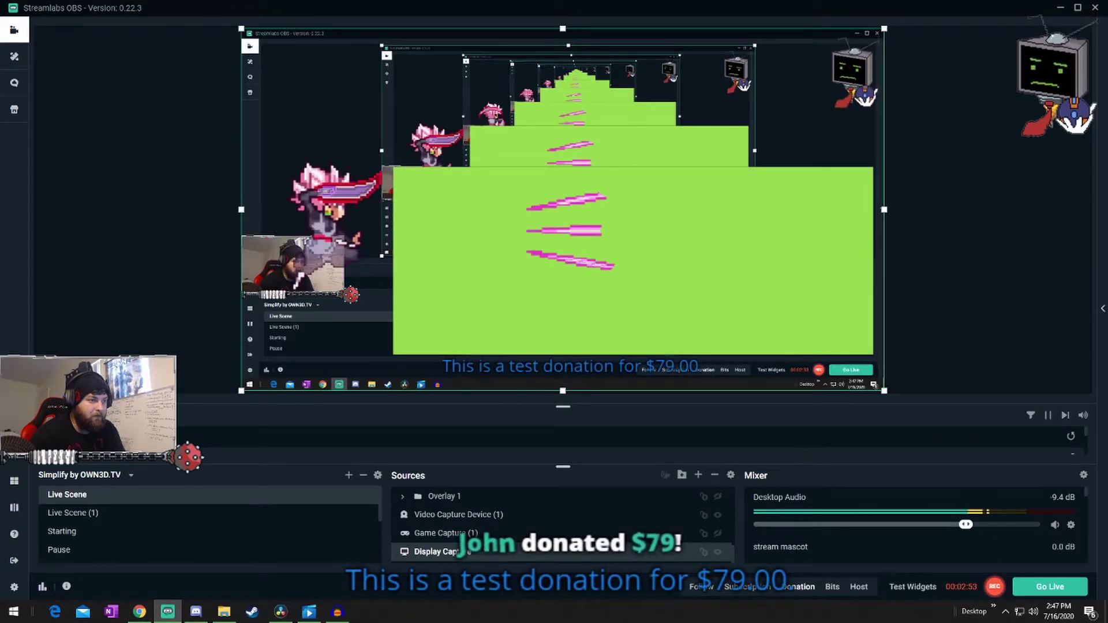
left_click(138, 613)
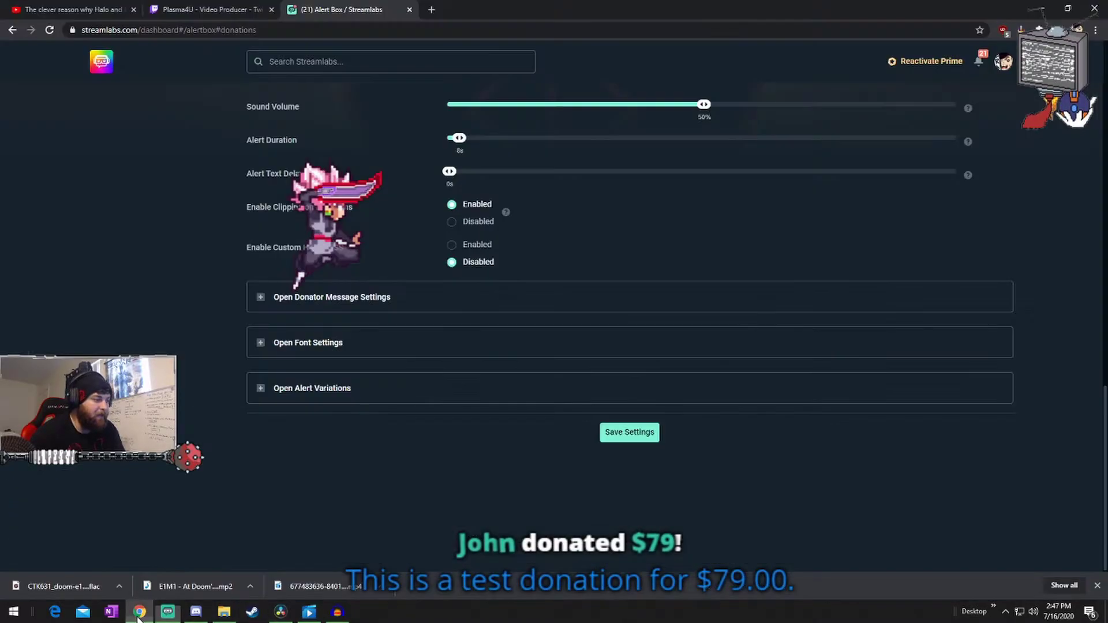
left_click(619, 436)
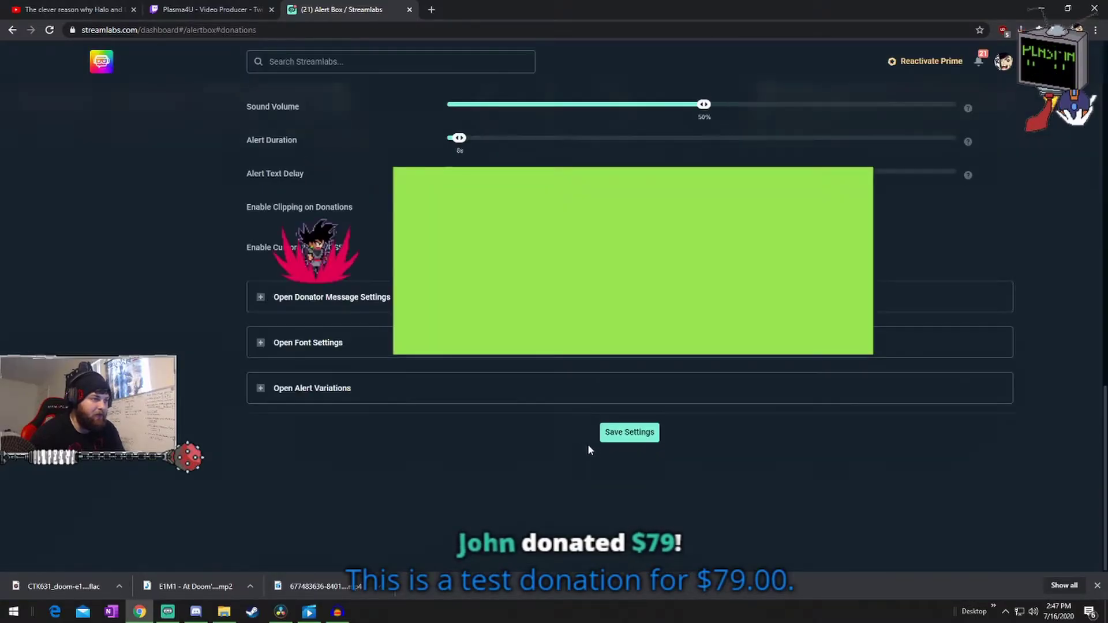
Trigger a $15 test donation in Streamlabs OBS and return to the donation settings page
left_click(173, 614)
left_click(797, 587)
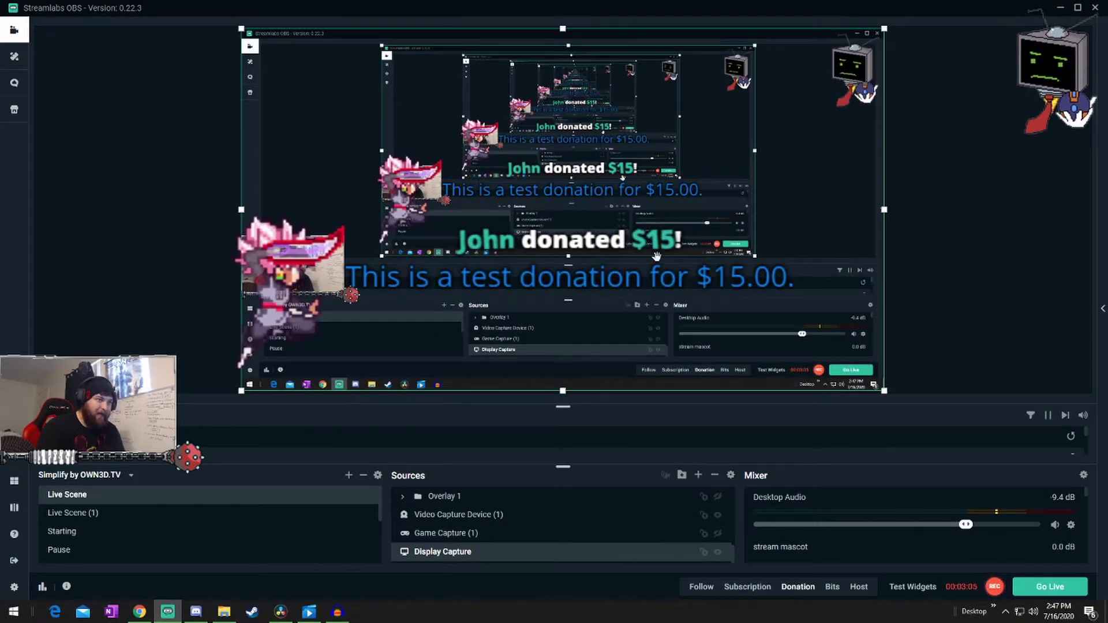
left_click(140, 618)
scroll(407, 445, "up", 5)
scroll(408, 442, "down", 2)
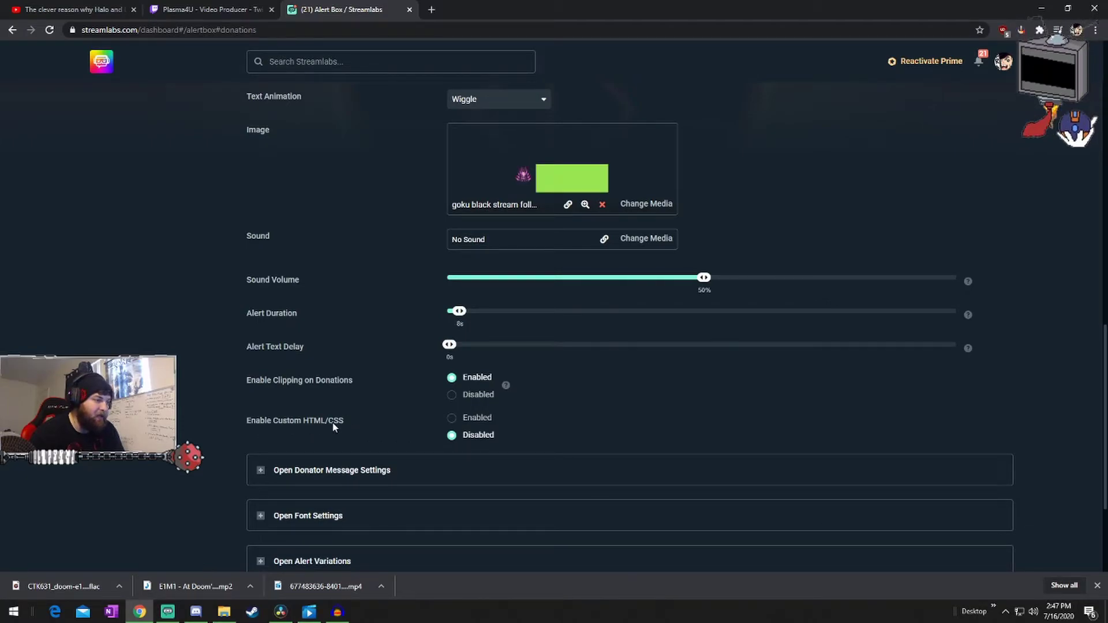
Enable Custom HTML/CSS for donation alerts and show the CSS code
left_click(455, 419)
scroll(393, 410, "down", 3)
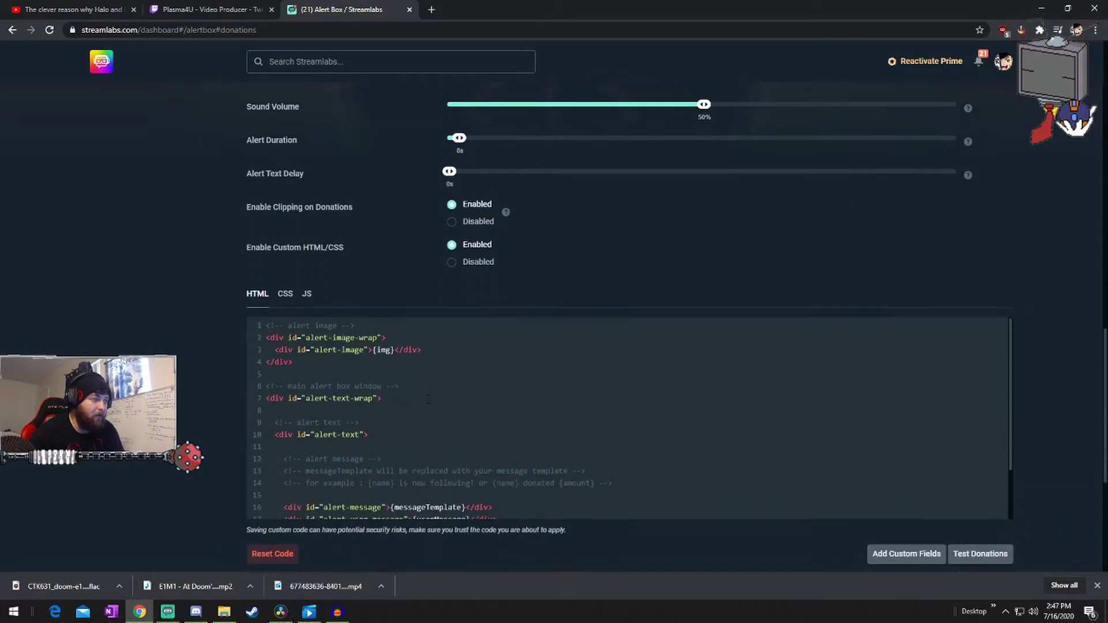
left_click(285, 295)
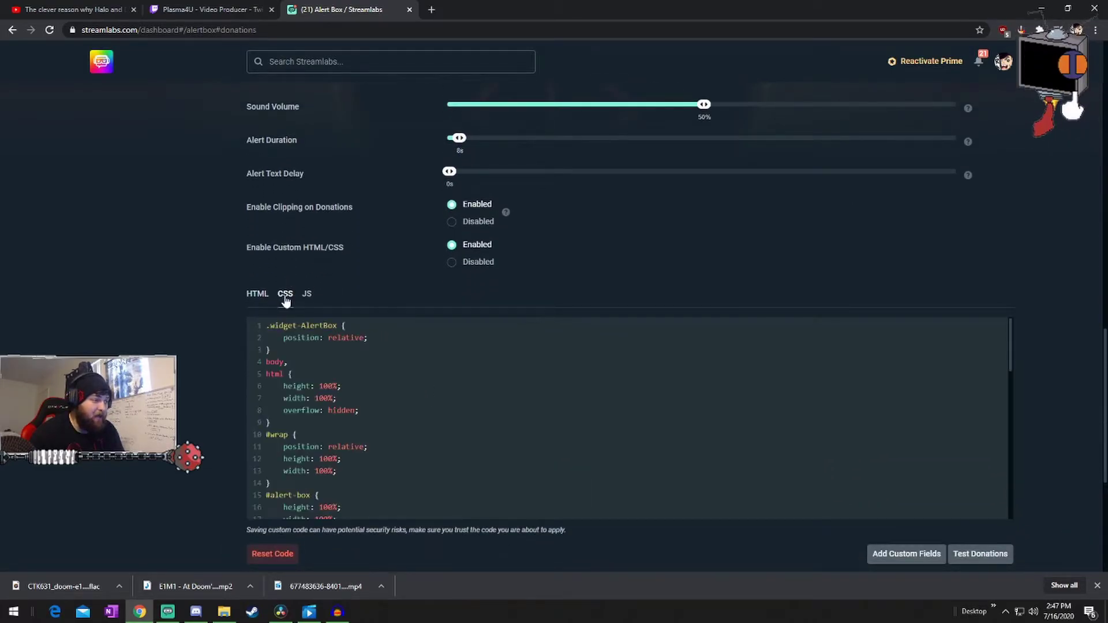
Change the #alert-image, #alert-text and #alert-text-wrap z-index from 6 to 3 and save
scroll(445, 401, "down", 9)
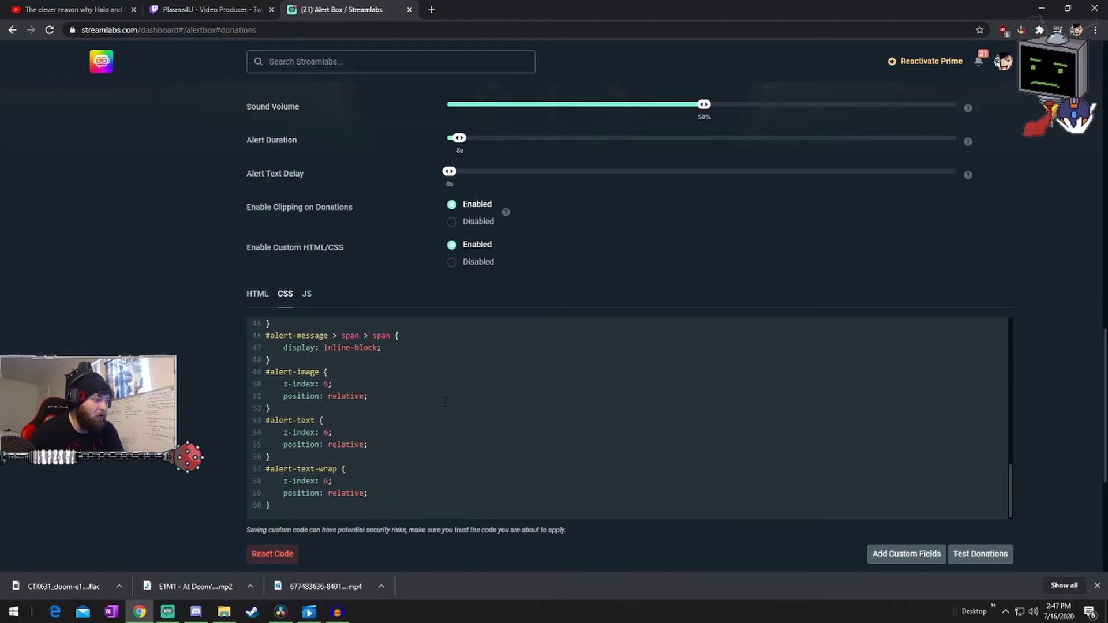
scroll(445, 402, "up", 1)
scroll(445, 401, "down", 1)
scroll(212, 326, "down", 1)
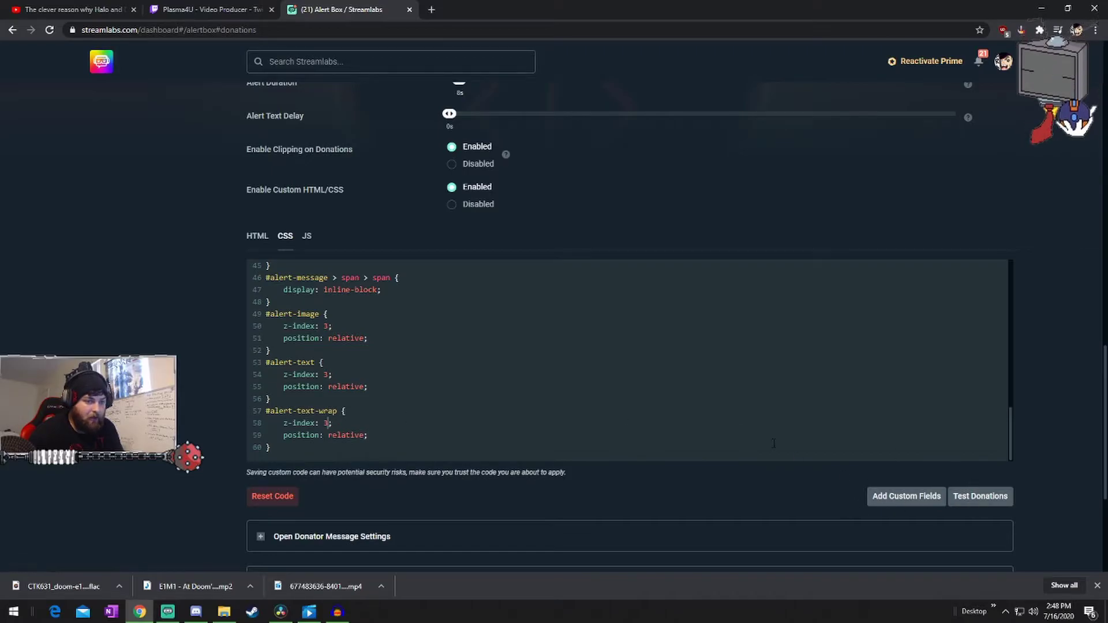
scroll(558, 369, "down", 4)
left_click(623, 433)
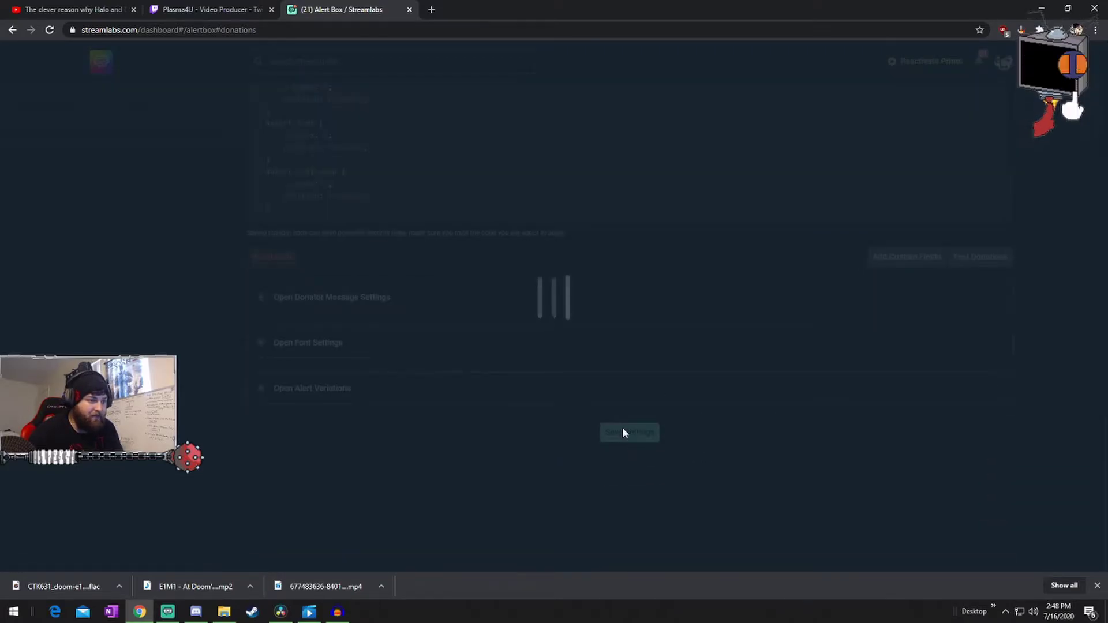
left_click(624, 434)
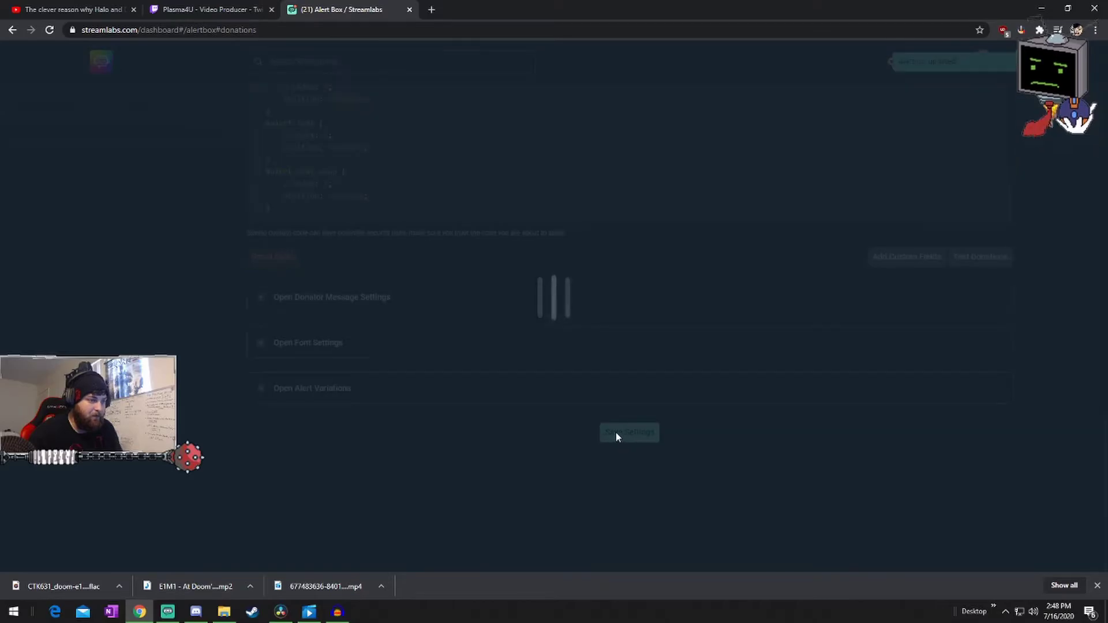
Fire a test donation in Streamlabs OBS, then select the Alert Box source in Sources
left_click(167, 612)
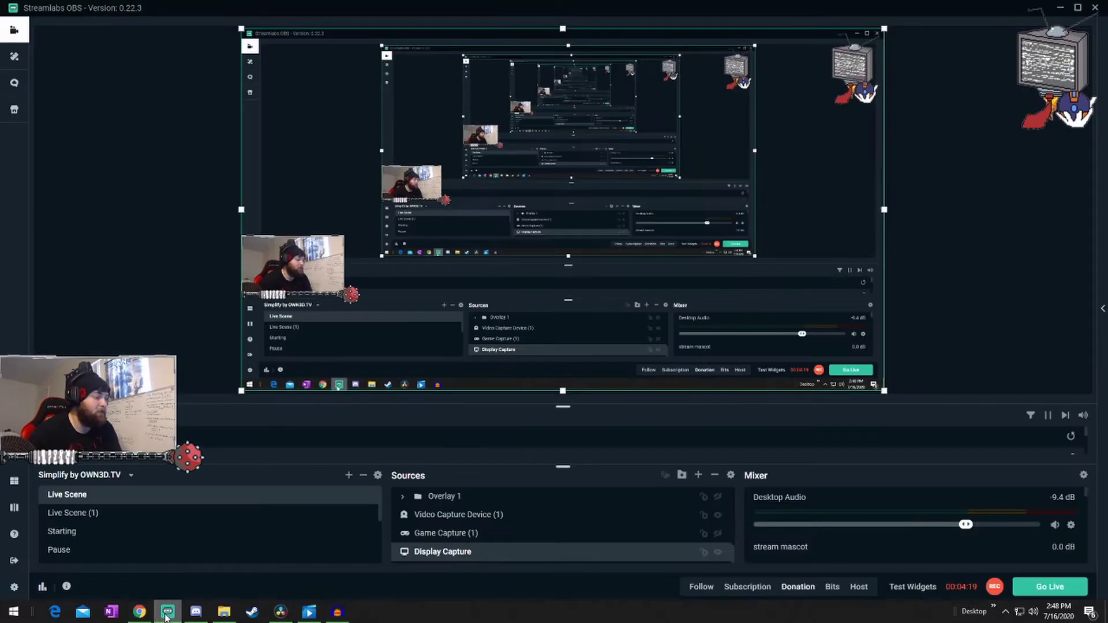
left_click(793, 591)
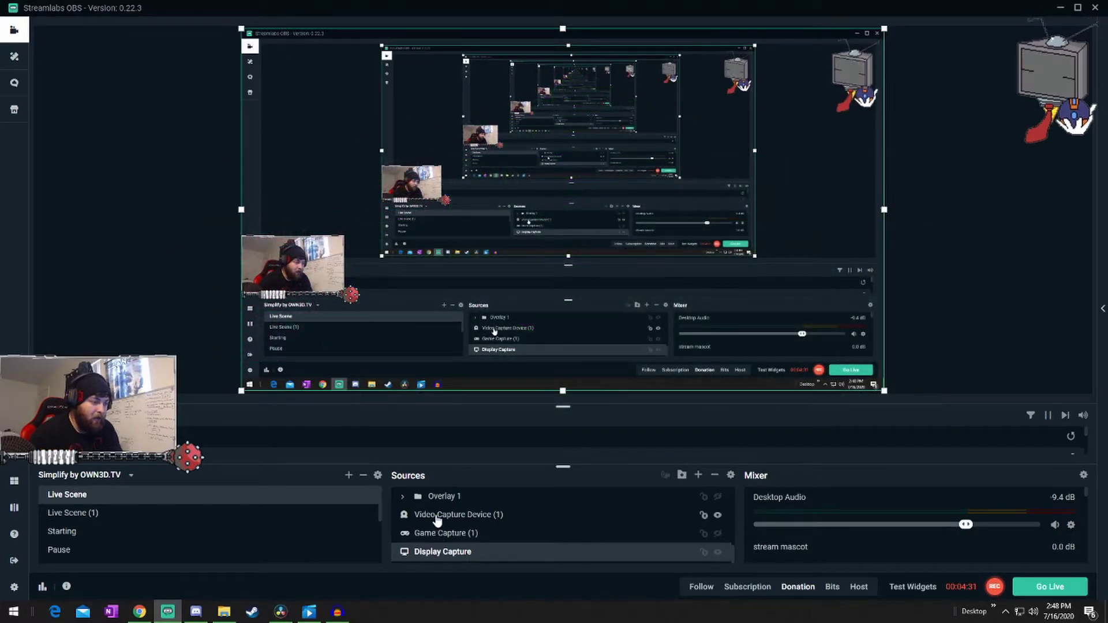
scroll(450, 522, "down", 5)
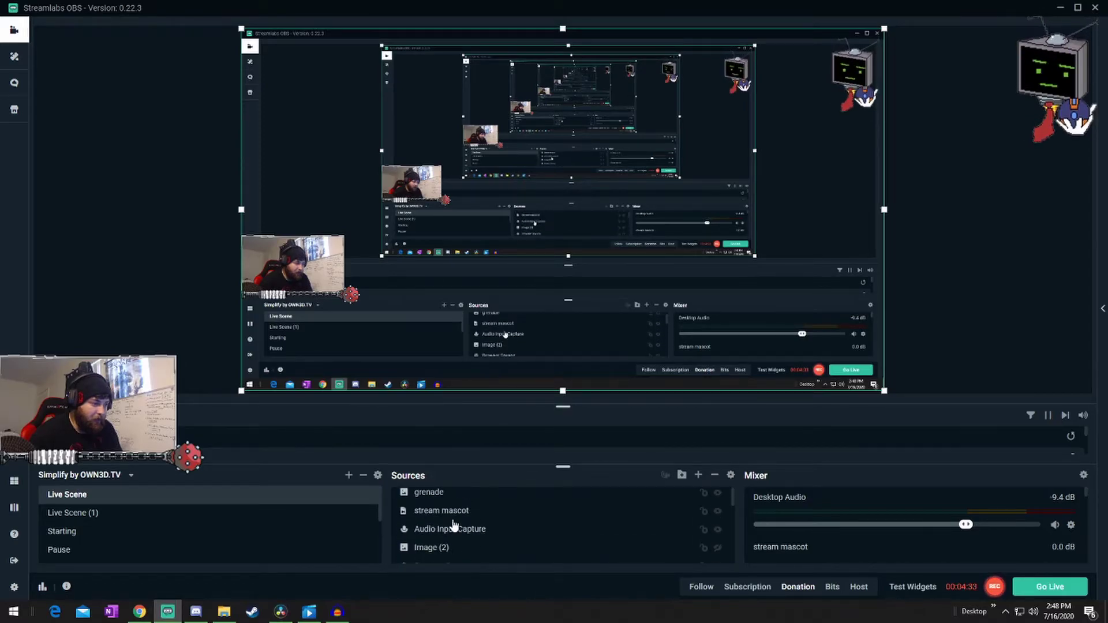
scroll(461, 508, "up", 5)
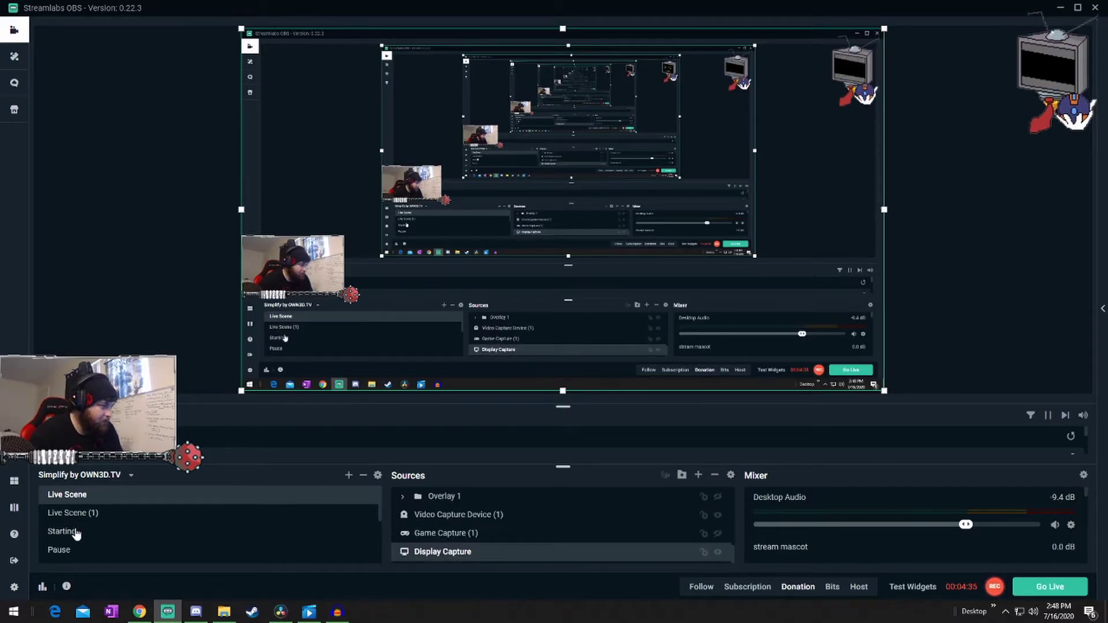
scroll(90, 529, "down", 3)
scroll(468, 527, "down", 5)
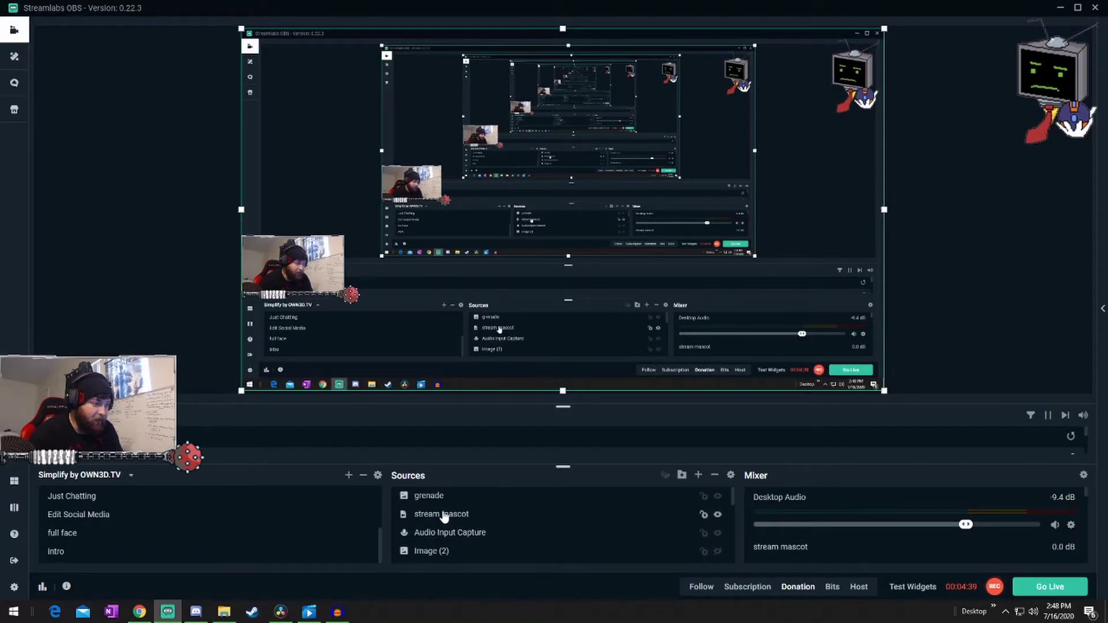
scroll(462, 519, "down", 3)
scroll(462, 514, "down", 3)
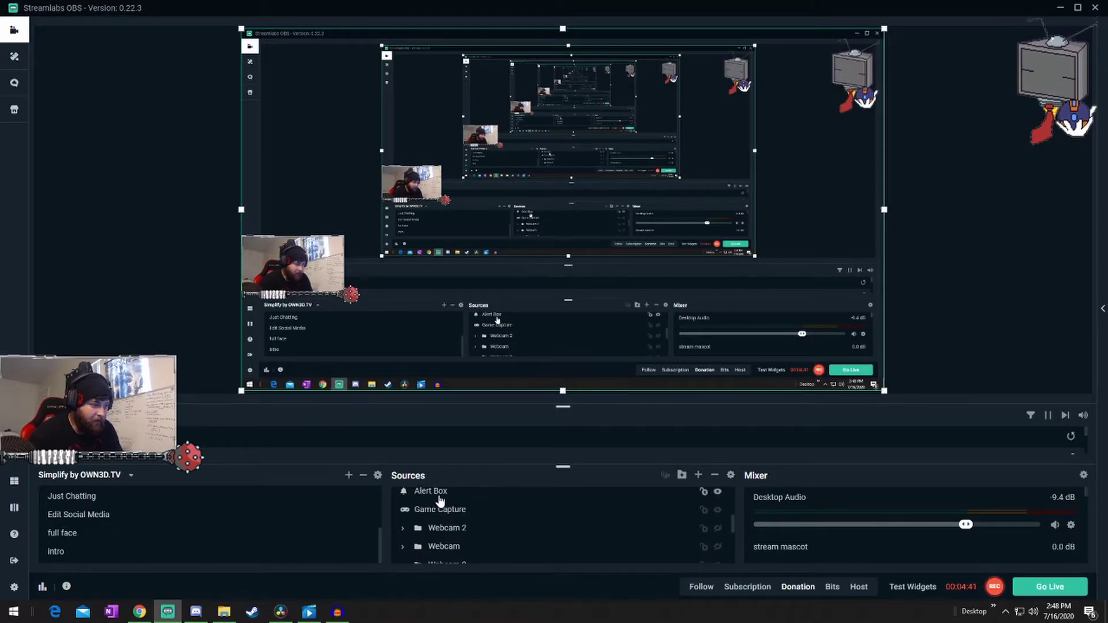
left_click(440, 497)
Remove the Alert Box source's existing Chroma Key filter
right_click(434, 499)
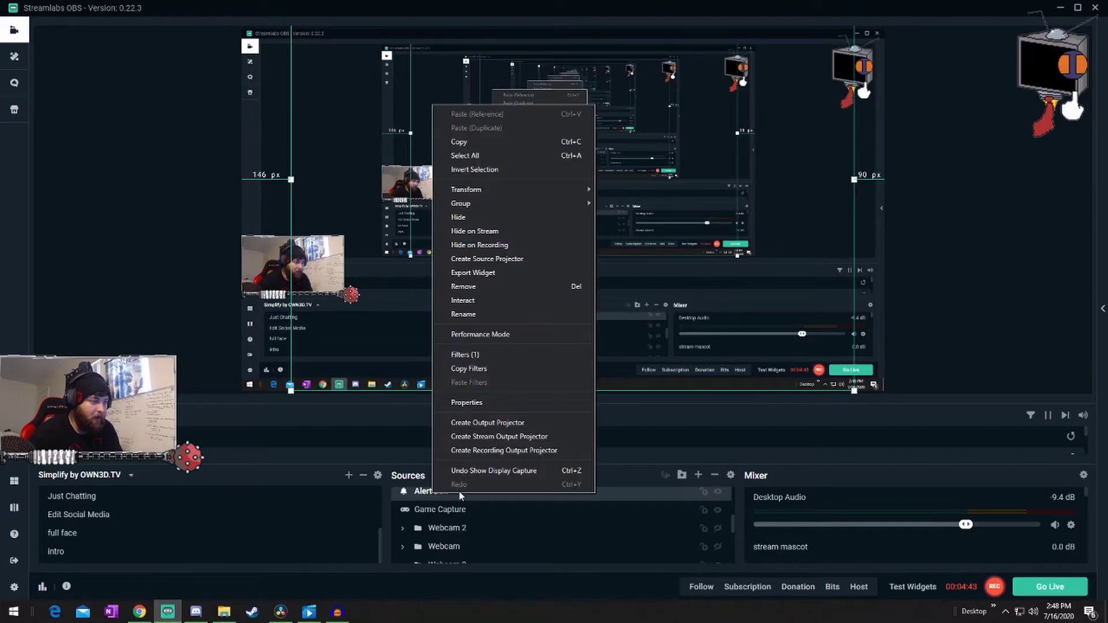
left_click(478, 354)
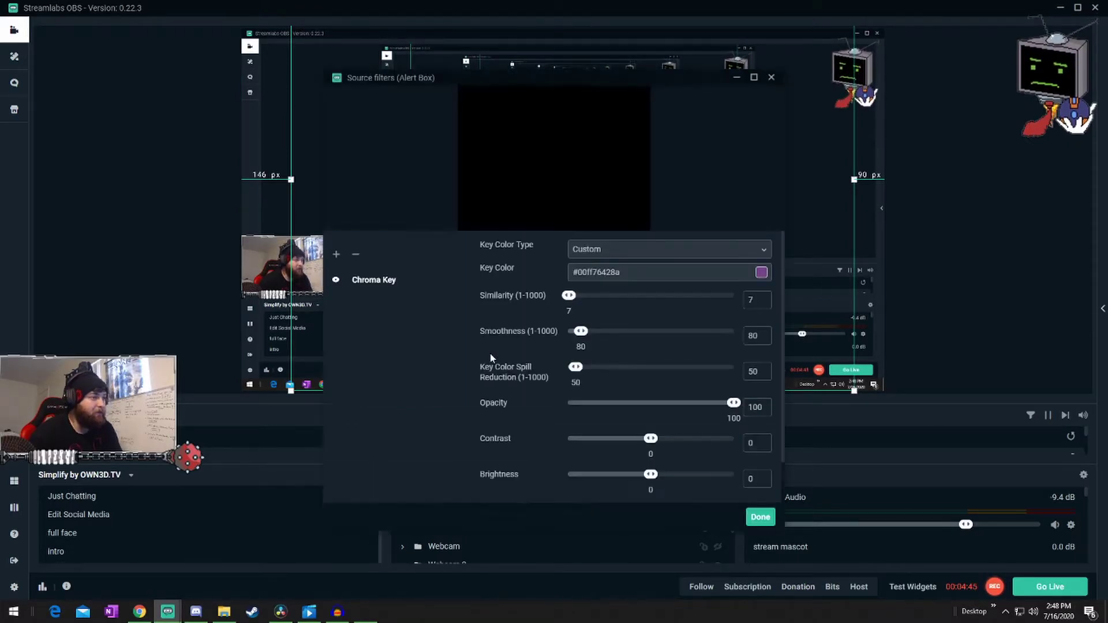
left_click(357, 257)
Add a new Green Chroma Key filter to the Alert Box
left_click(336, 254)
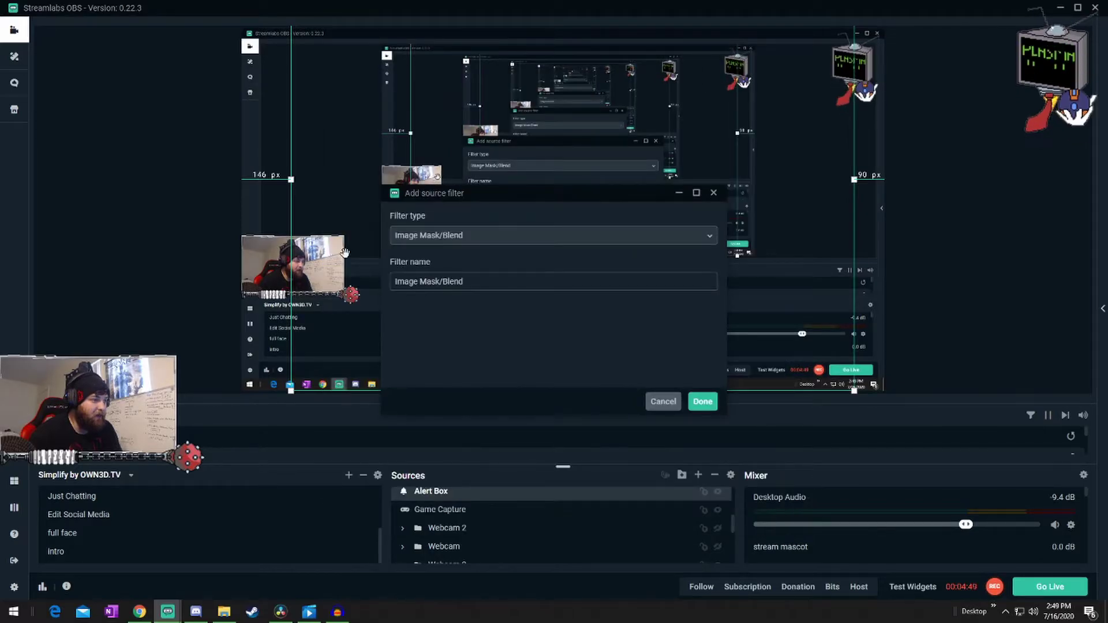
left_click(614, 241)
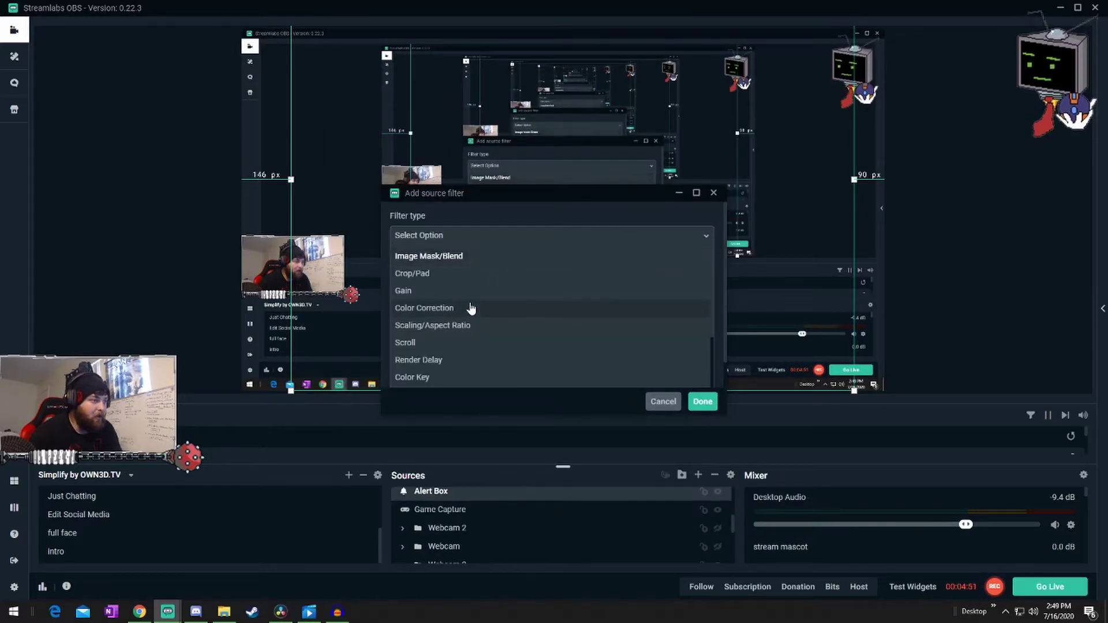
scroll(470, 307, "down", 3)
scroll(452, 294, "down", 3)
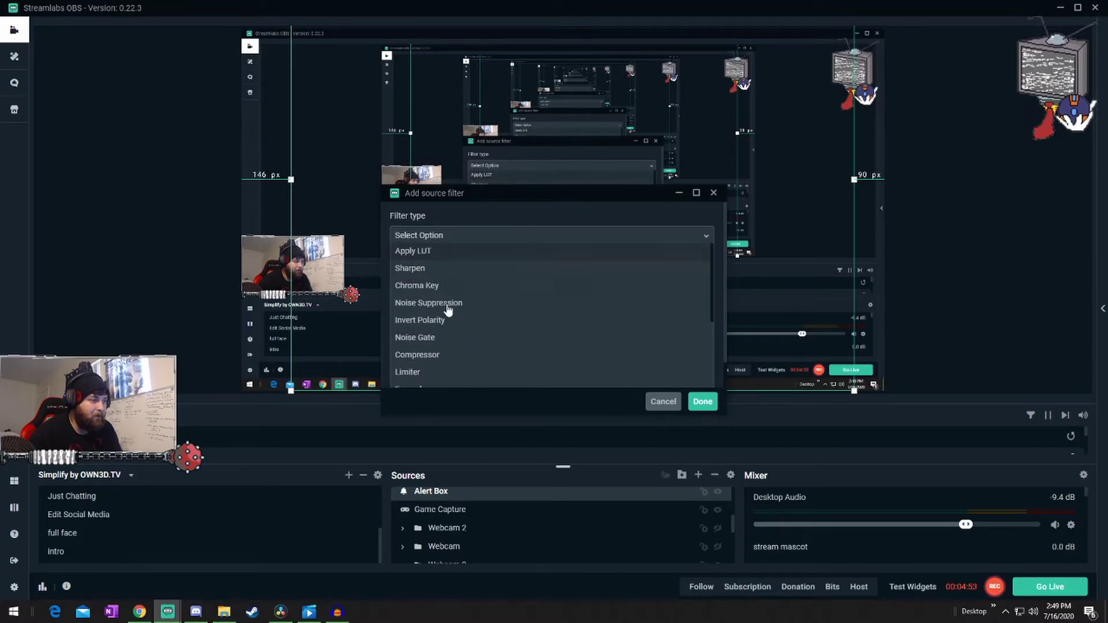
scroll(442, 345, "up", 5)
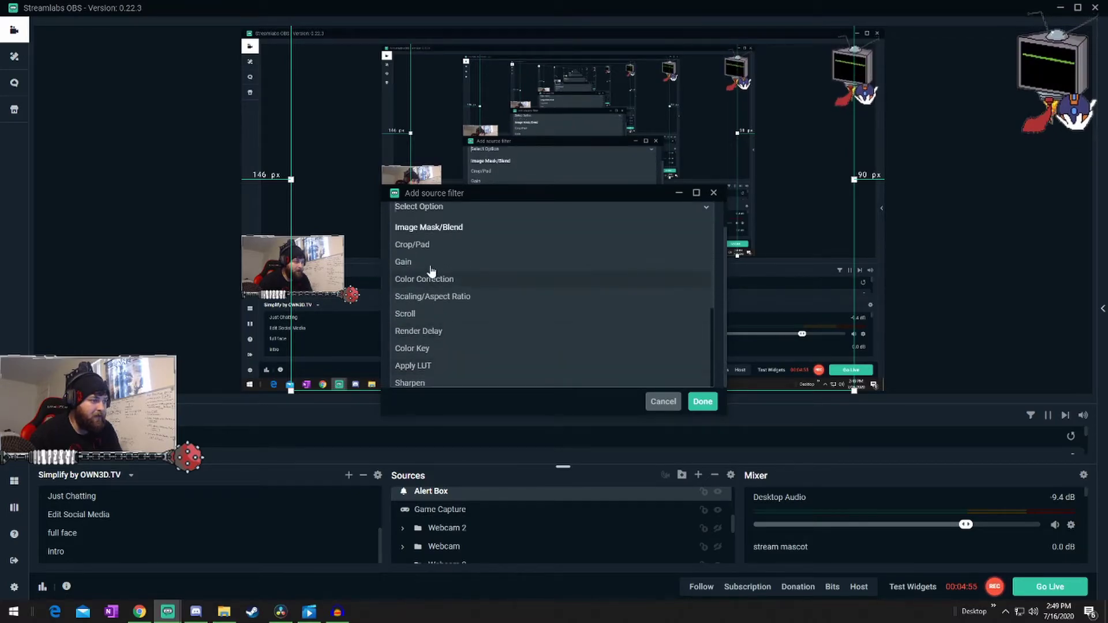
scroll(438, 267, "down", 3)
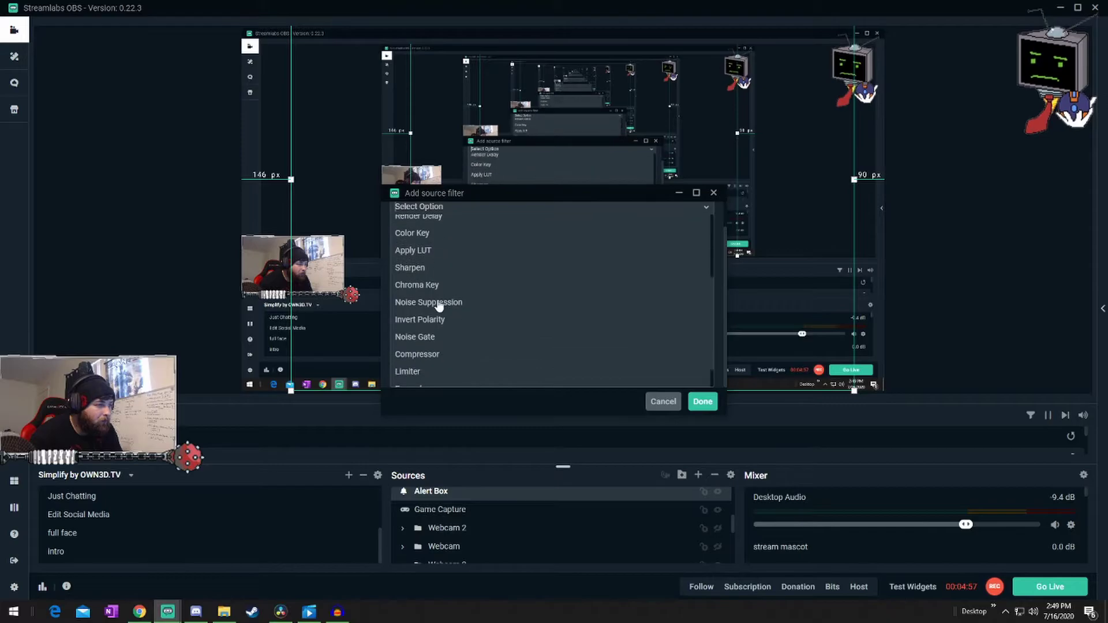
left_click(436, 287)
left_click(706, 403)
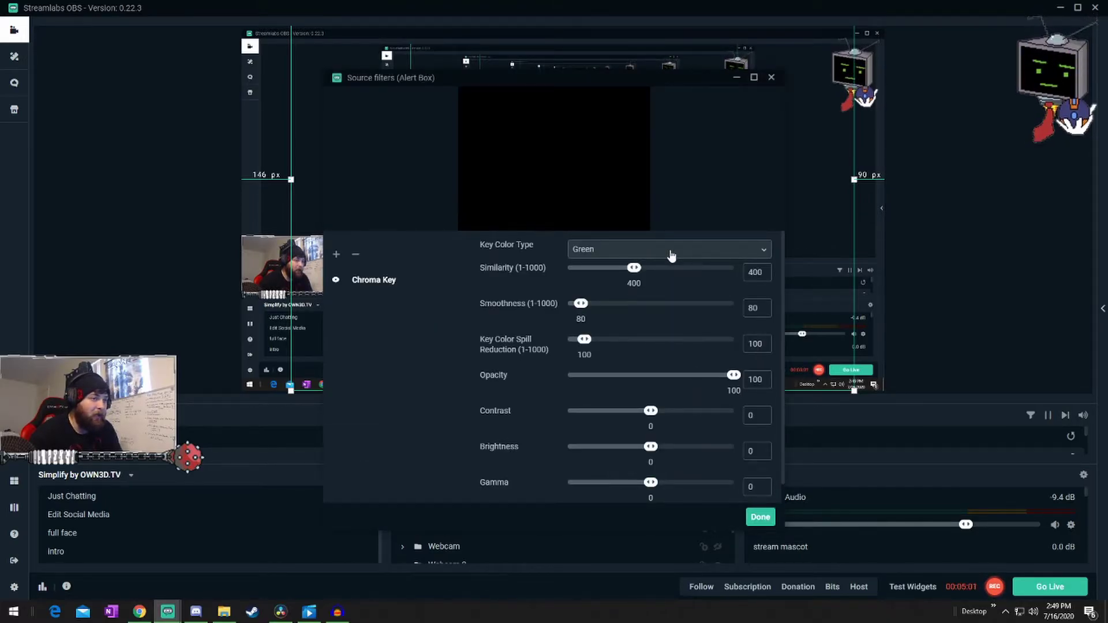
Snap the filters window to the right half and play a test donation alert
left_click_drag(593, 78, 1107, 89)
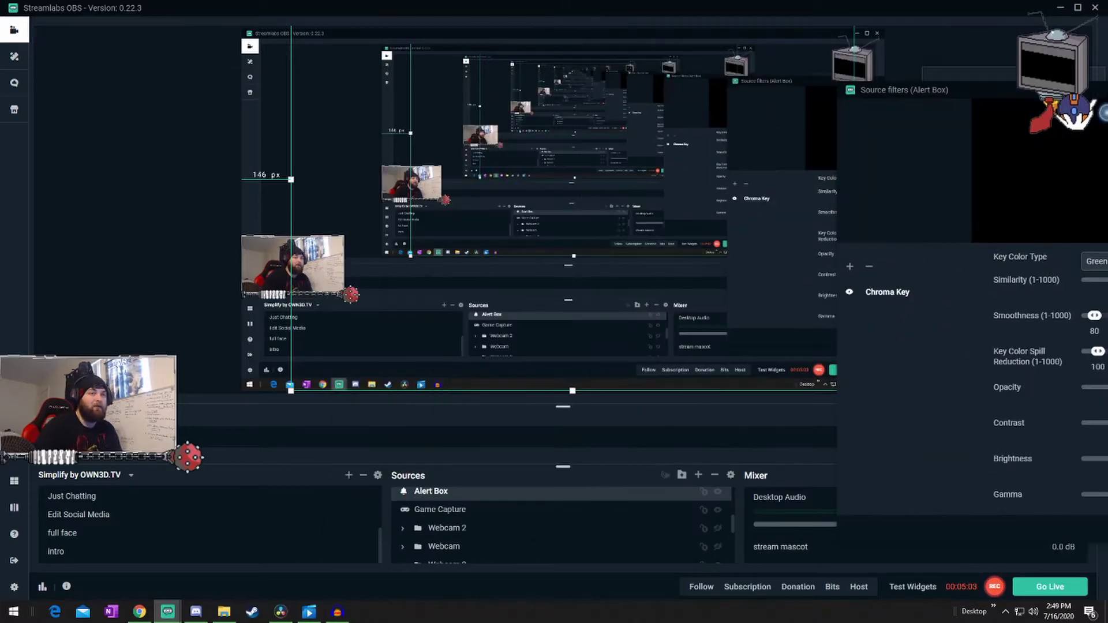
left_click(239, 195)
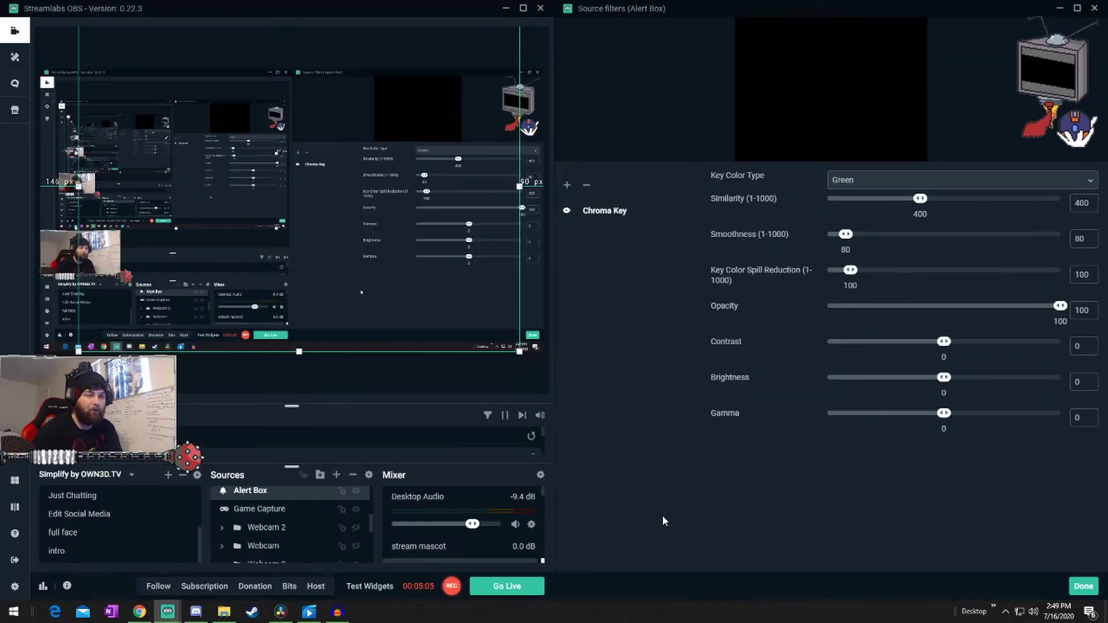
left_click(254, 586)
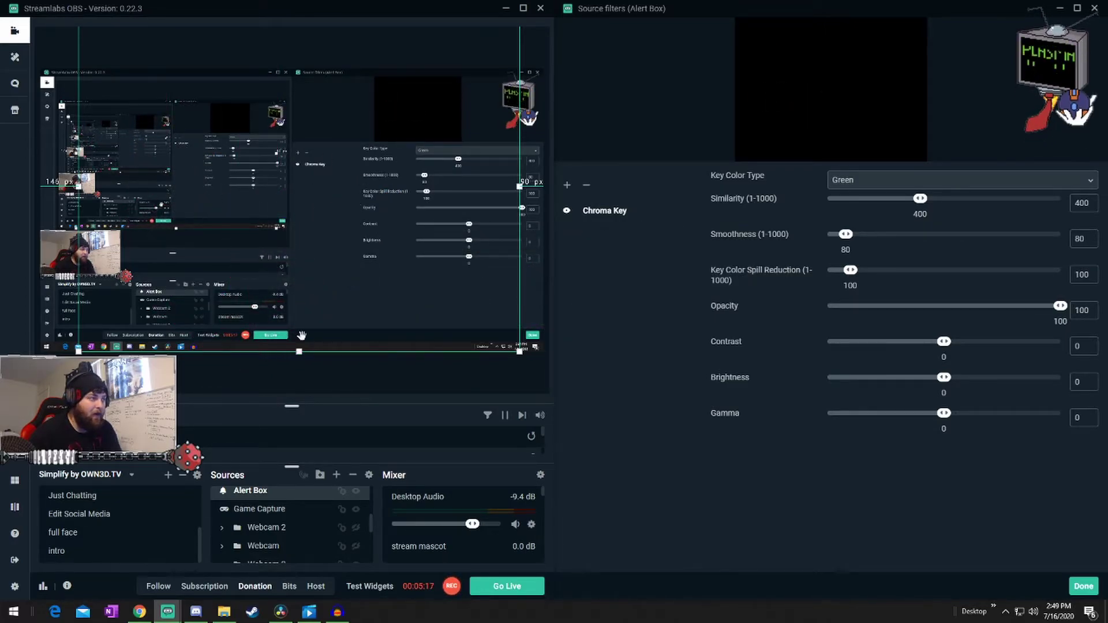
Expand Font Settings on the donation alert settings page in Chrome
left_click(139, 613)
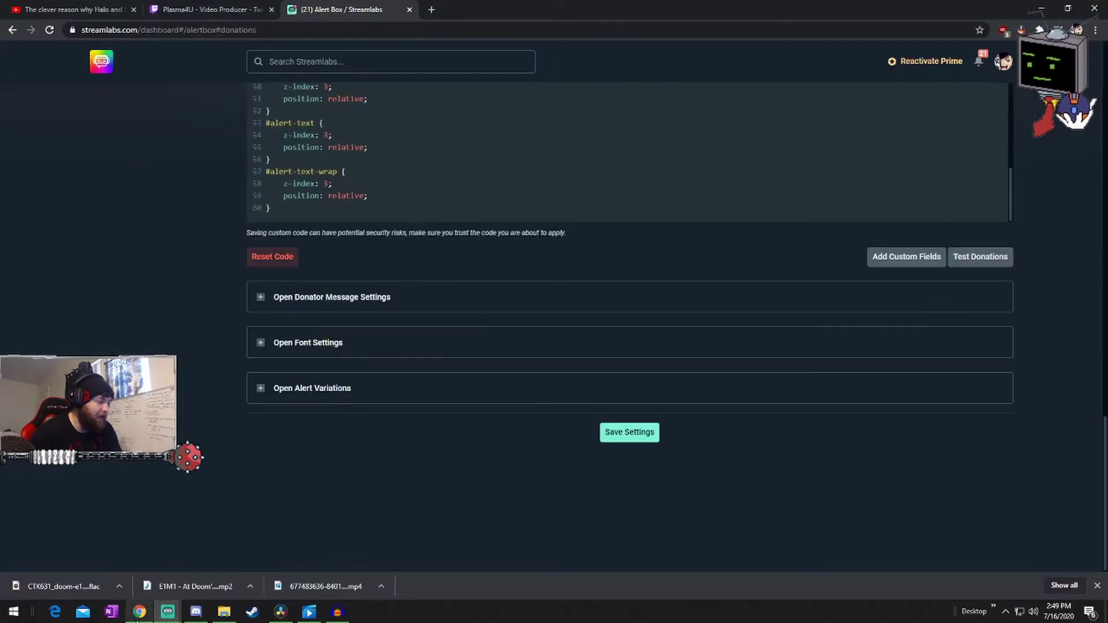
scroll(485, 400, "up", 10)
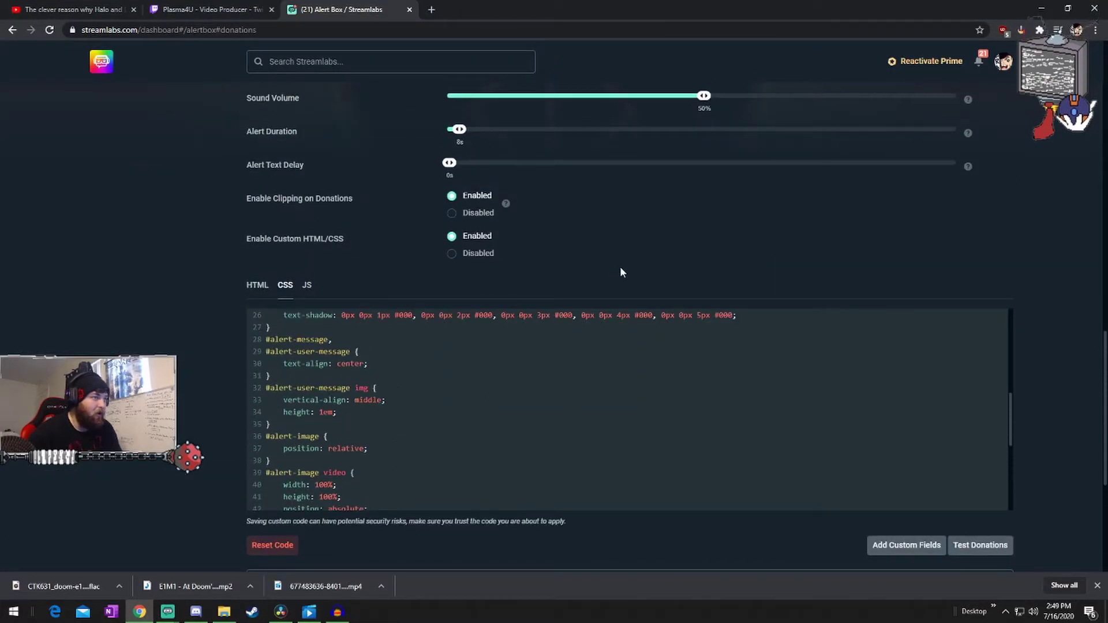
scroll(505, 319, "up", 3)
scroll(554, 381, "up", 7)
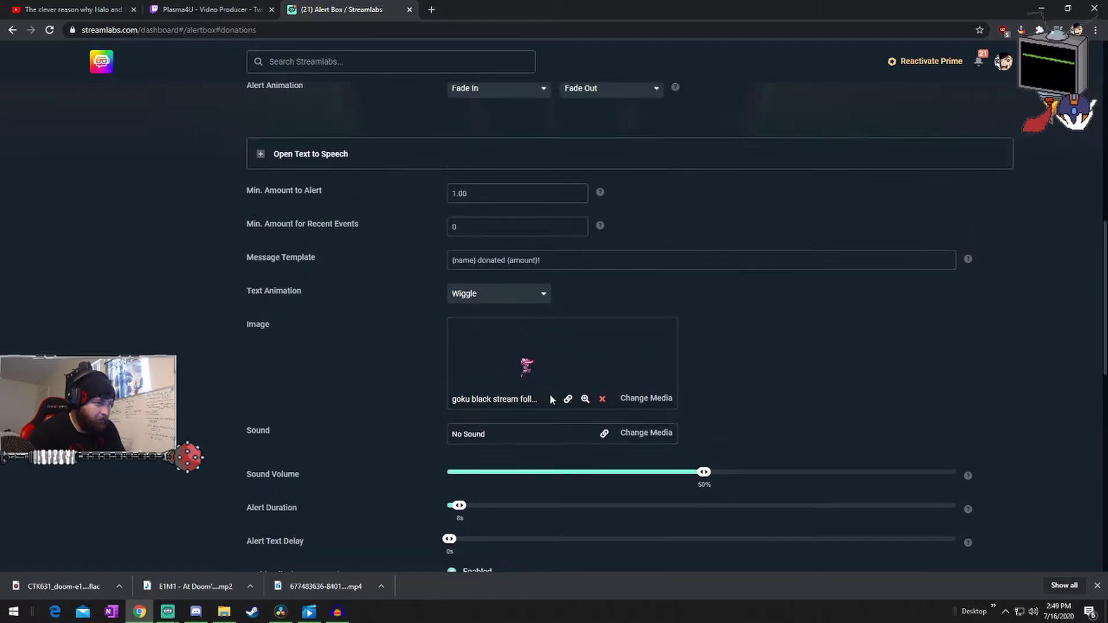
scroll(549, 395, "down", 3)
scroll(550, 397, "down", 10)
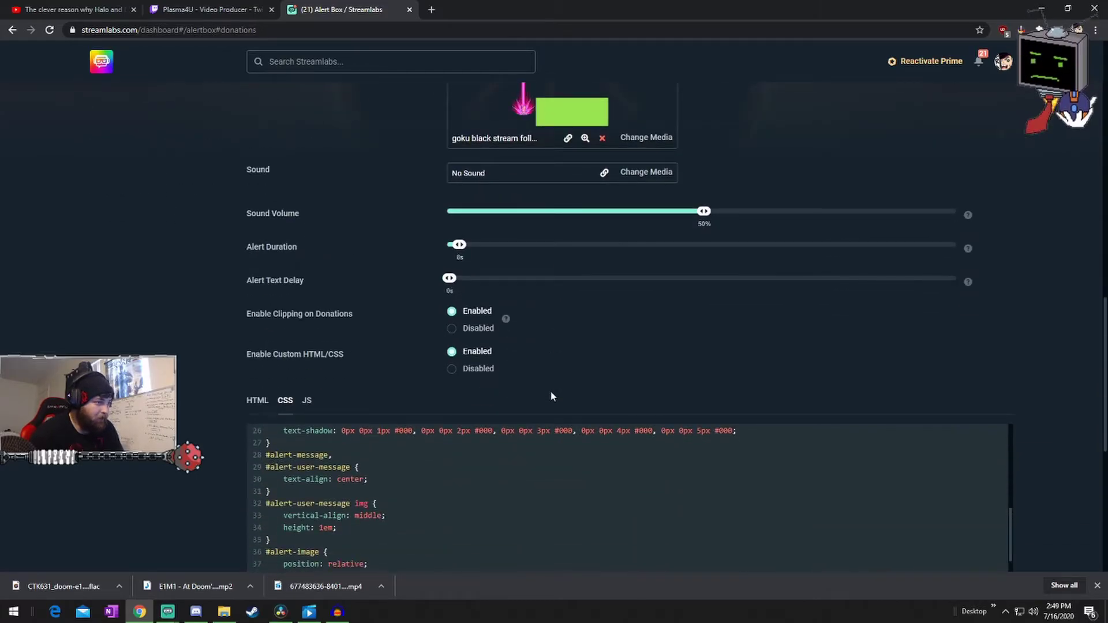
scroll(537, 439, "down", 2)
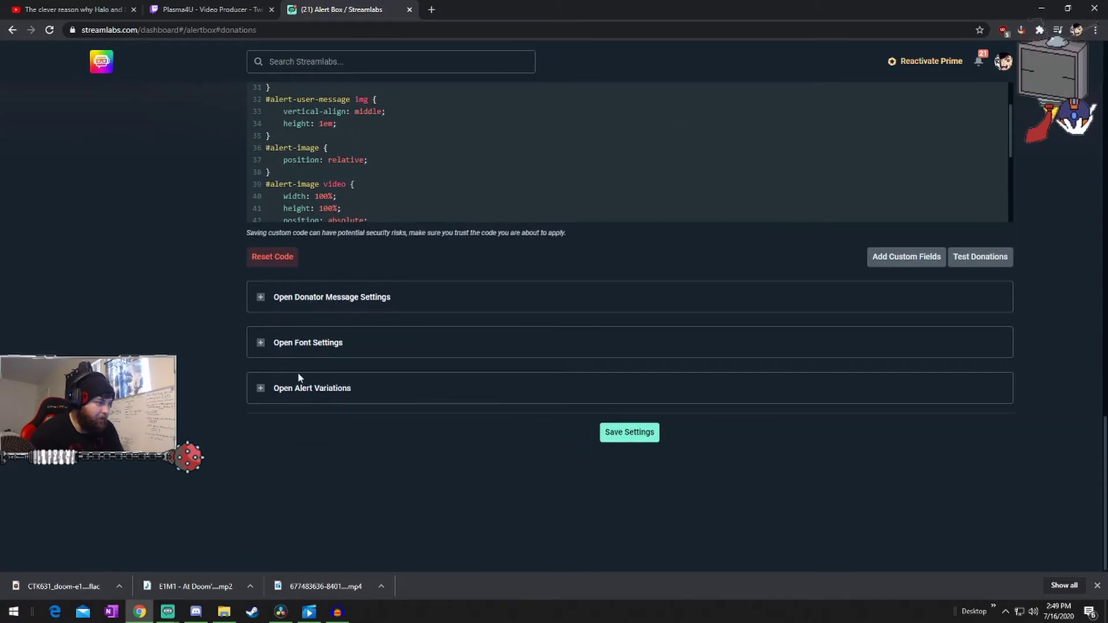
left_click(261, 349)
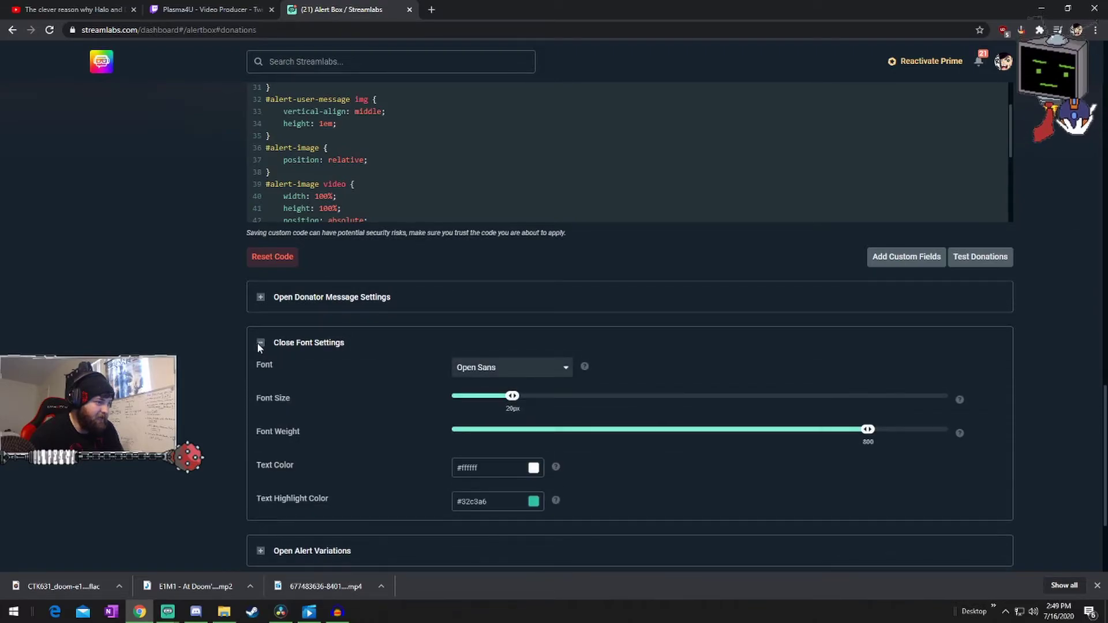
Lower the alert font size from 26px to 16px and open the Text Highlight Color chooser
scroll(262, 352, "down", 2)
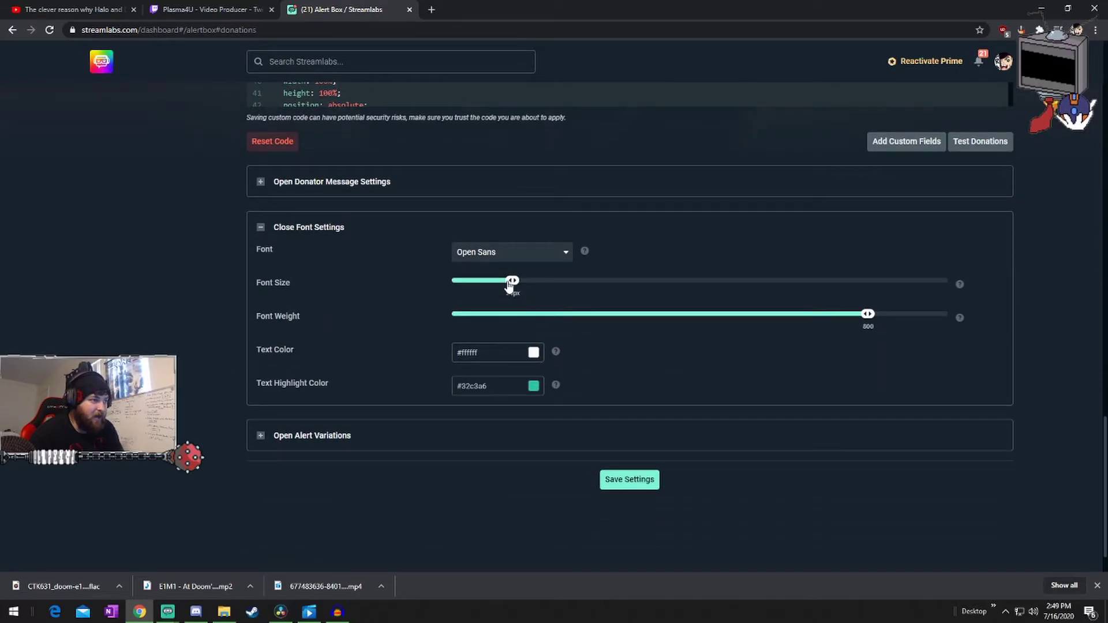
left_click_drag(513, 289, 500, 290)
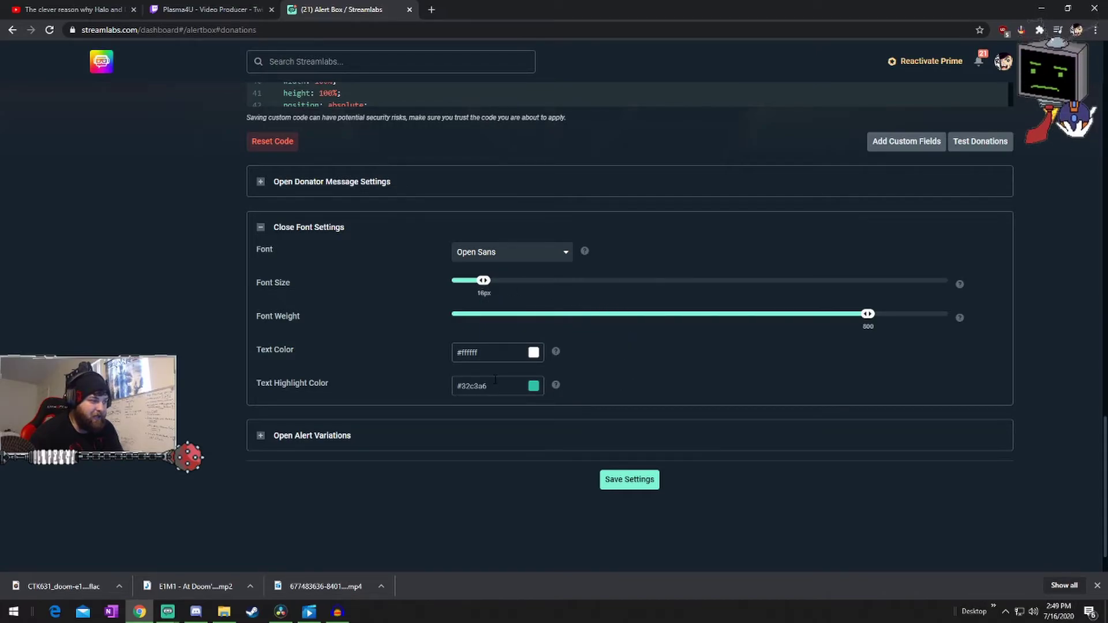
left_click(534, 387)
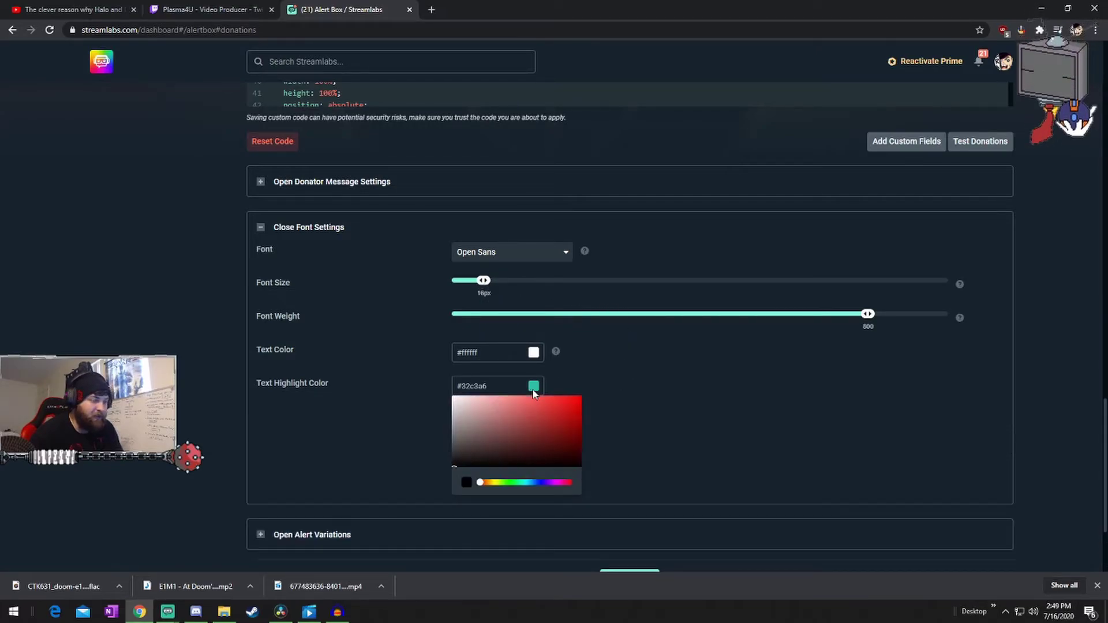